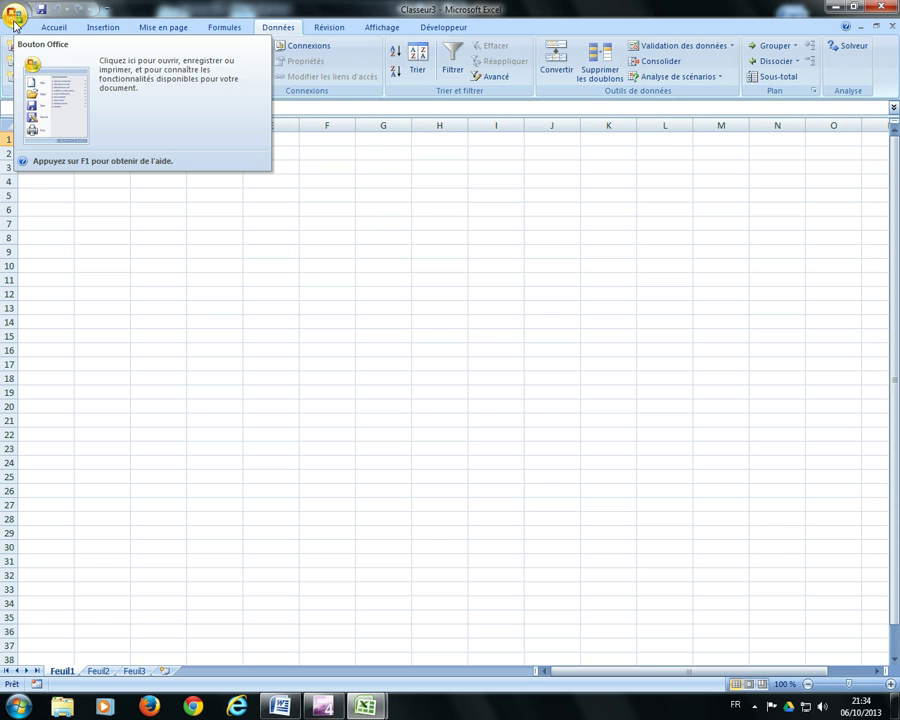
- Check in the Excel add-in options that Complément Solver is enabled, and close the add-in list without changes
{"action": "left_click", "coordinate": [15, 18]}
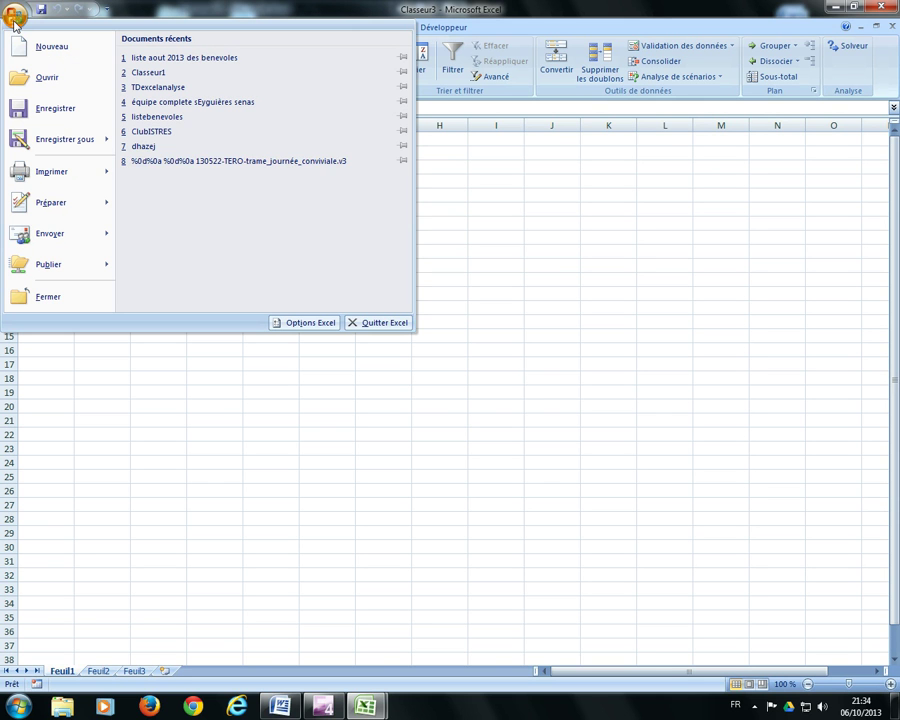
{"action": "left_click", "coordinate": [325, 324]}
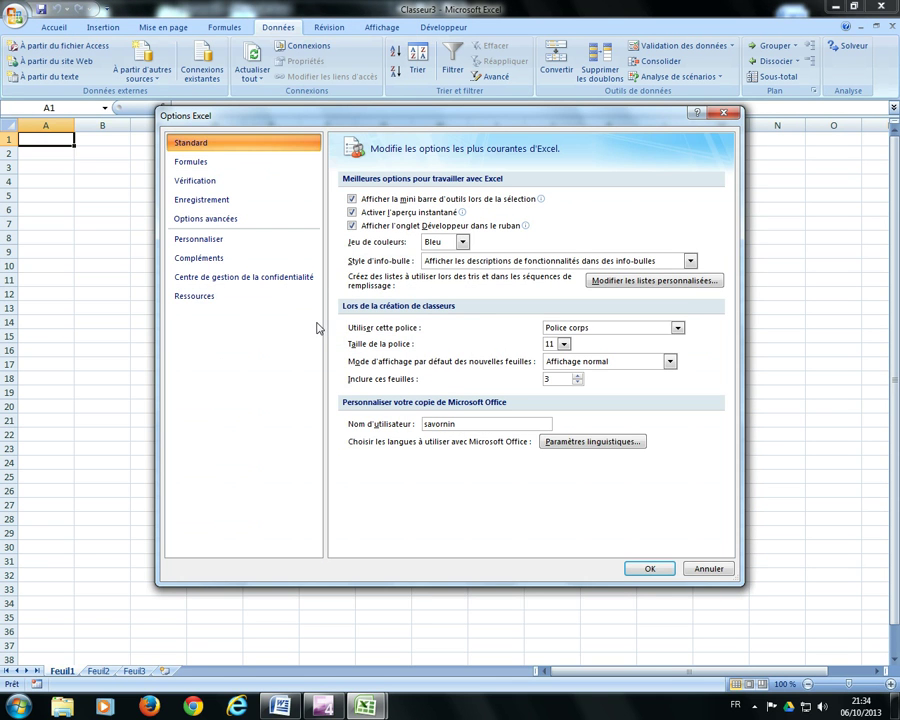
{"action": "left_click", "coordinate": [240, 259]}
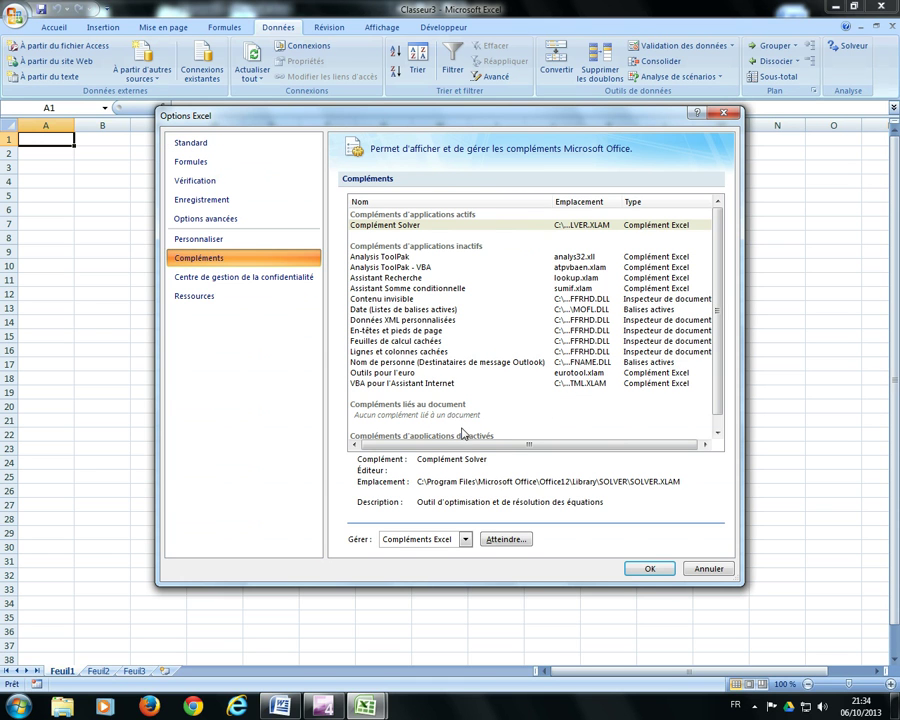
{"action": "left_click", "coordinate": [506, 541]}
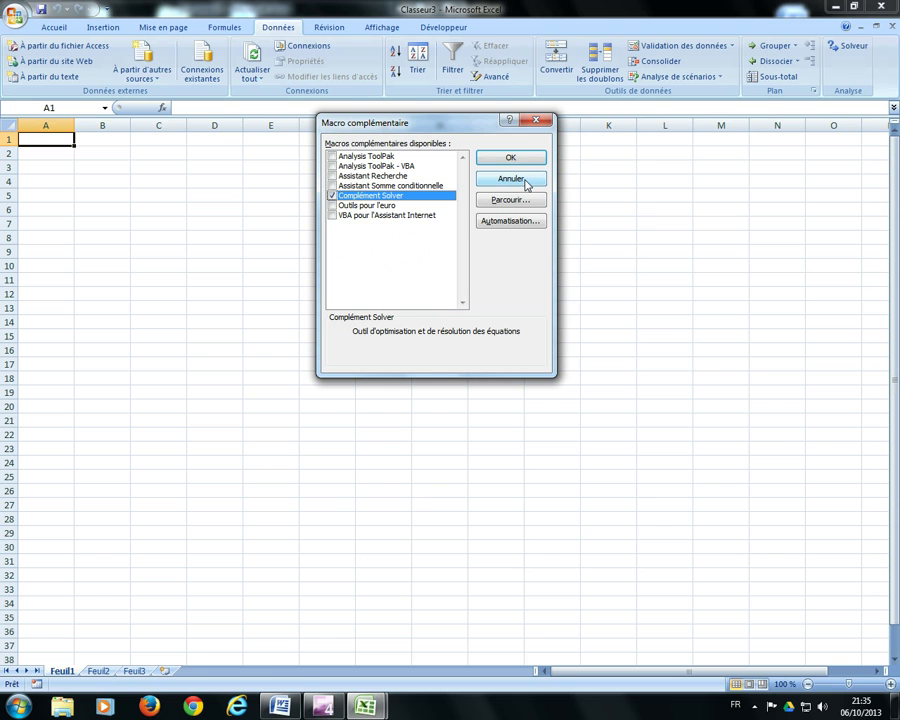
{"action": "left_click", "coordinate": [520, 180]}
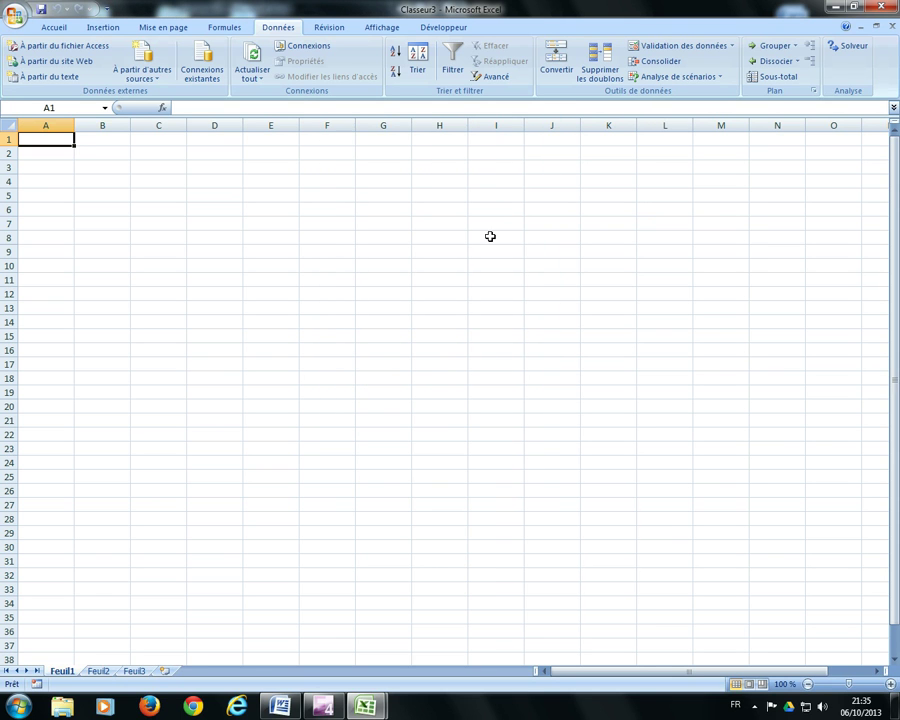
- Switch to Word to read the tee-shirt purchasing problem and its two lot offers, and return to the Excel workbook
{"action": "left_click", "coordinate": [279, 707]}
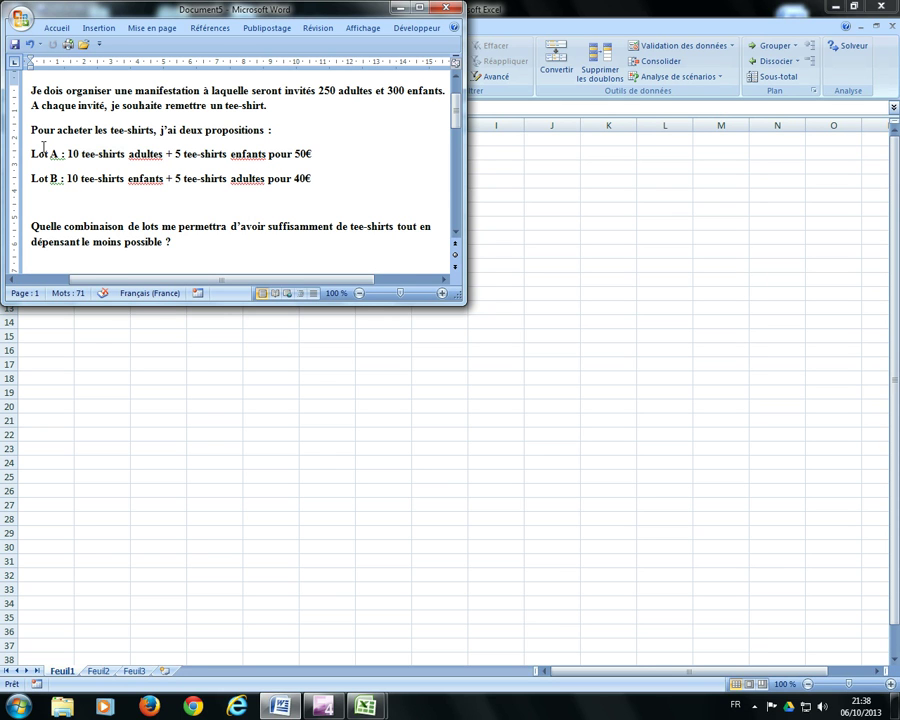
{"action": "left_click", "coordinate": [240, 352]}
- Enter the row labels "lot A" in cell A4 and "lot B" in cell A5
{"action": "left_click", "coordinate": [55, 179]}
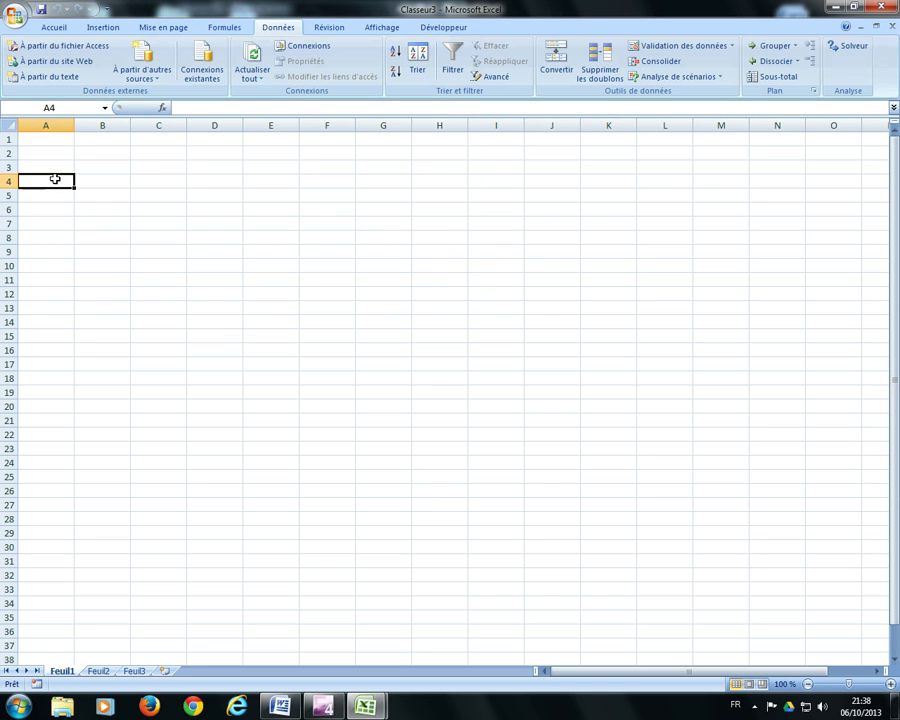
{"action": "type", "text": "lot A"}
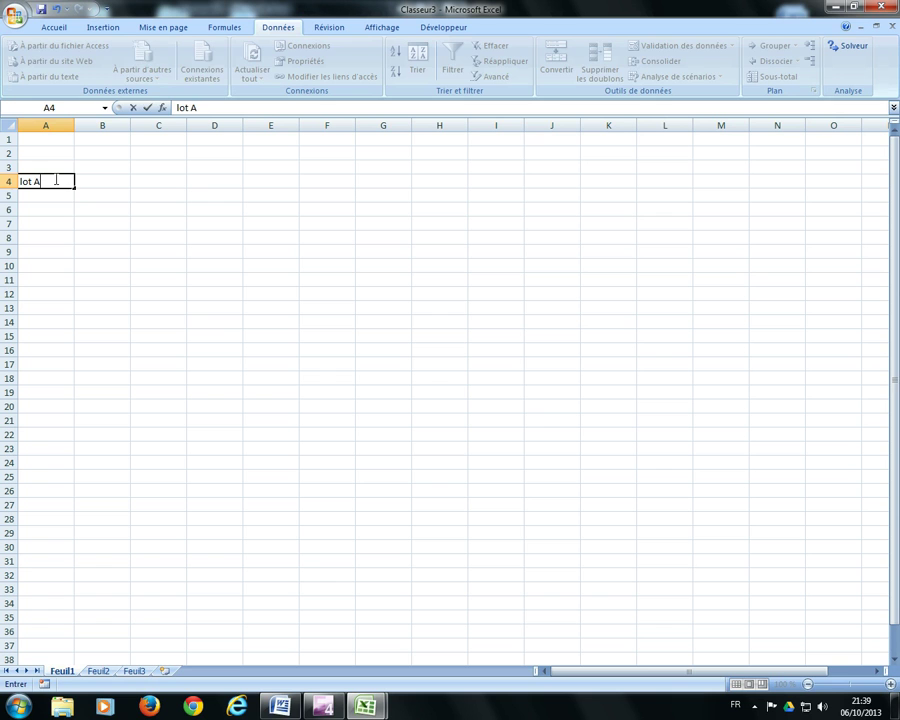
{"action": "key", "text": "Return"}
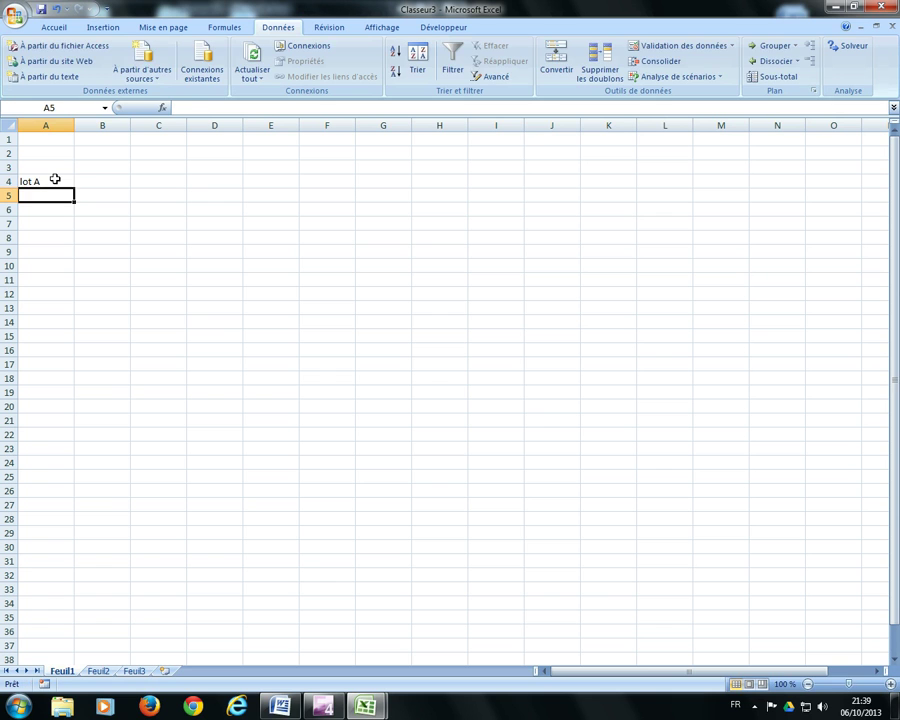
{"action": "type", "text": "lot "}
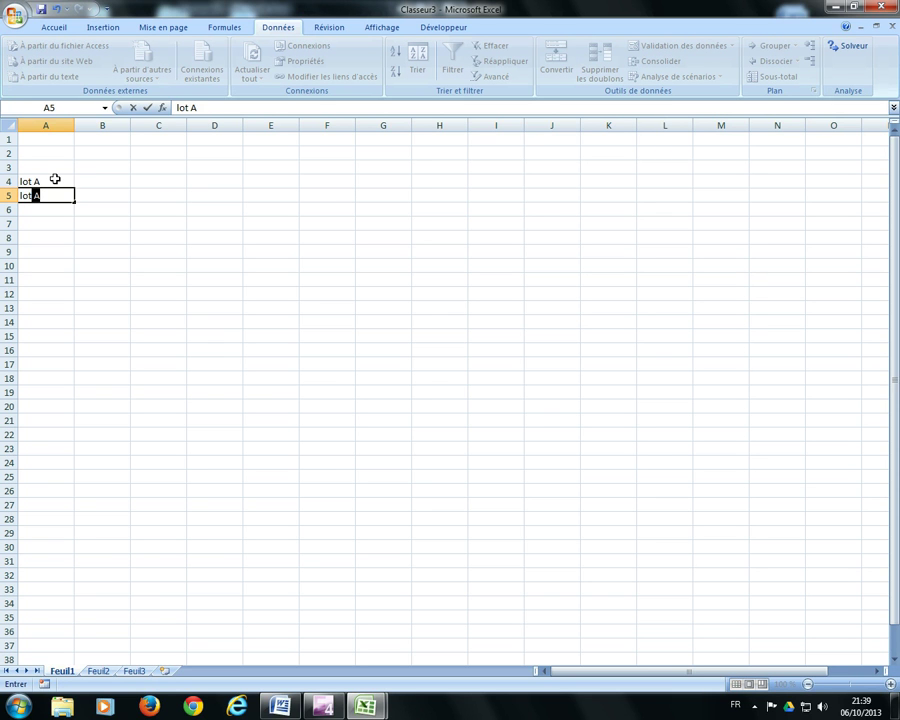
{"action": "type", "text": "B"}
{"action": "key", "text": "Return"}
- Enter the column headings "Adultes" in cell B3 and "Enfants" in cell C3
{"action": "key", "text": "Right"}
{"action": "key", "text": "Up"}
{"action": "key", "text": "Up"}
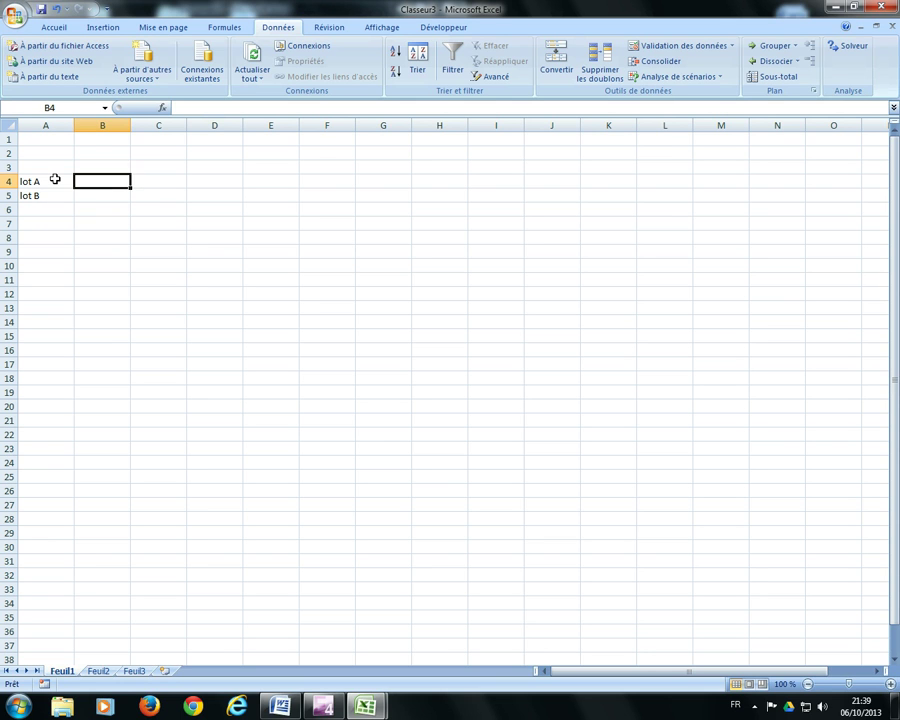
{"action": "key", "text": "Up"}
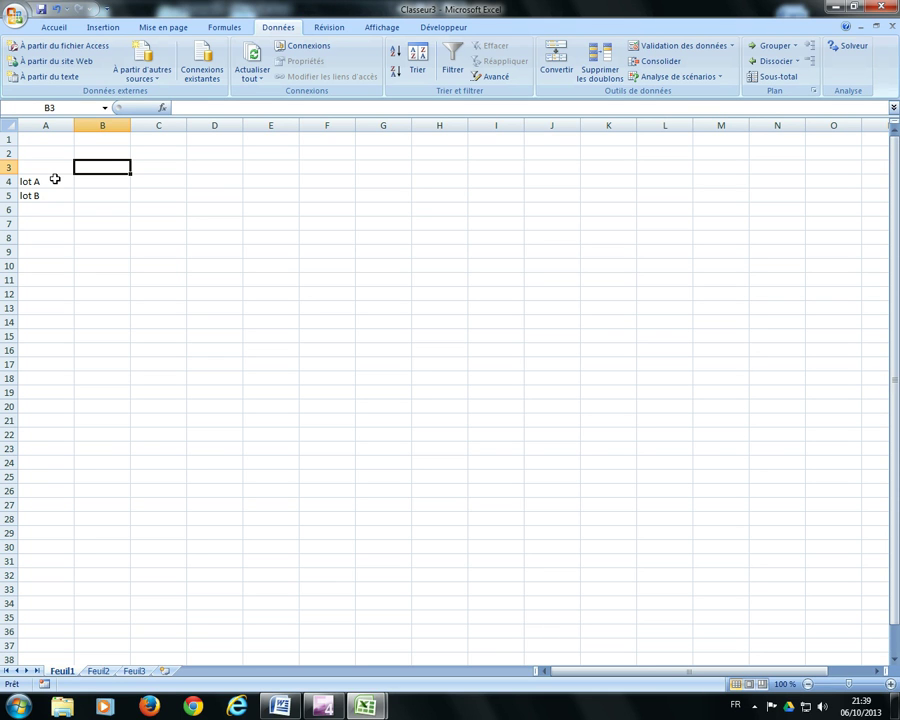
{"action": "type", "text": "Adultes"}
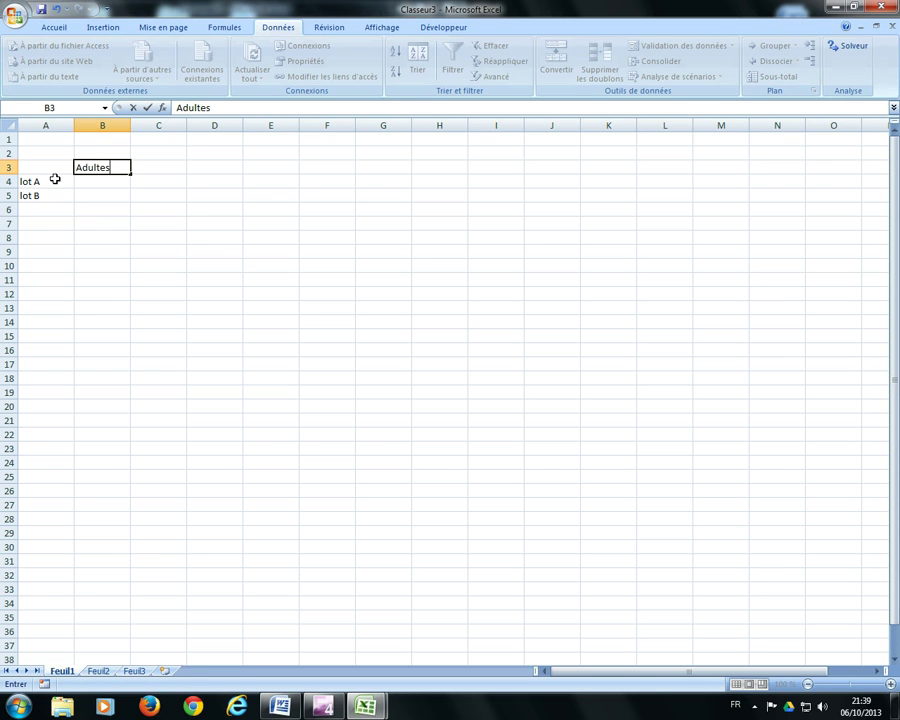
{"action": "key", "text": "Tab"}
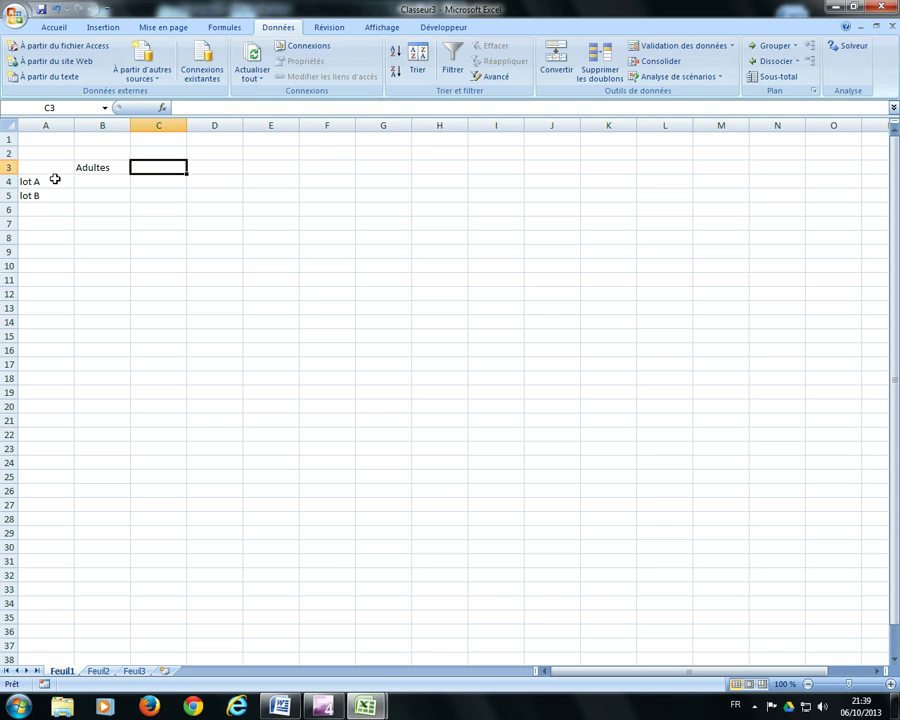
{"action": "type", "text": "Enfana"}
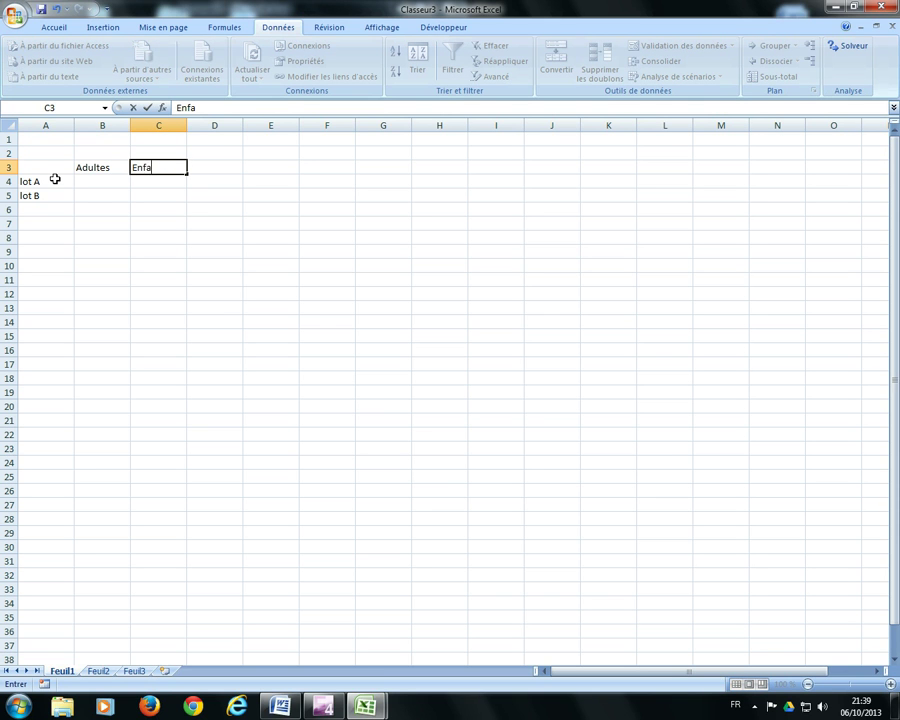
{"action": "key", "text": "BackSpace"}
{"action": "key", "text": "BackSpace"}
{"action": "type", "text": "nts"}
{"action": "key", "text": "Return"}
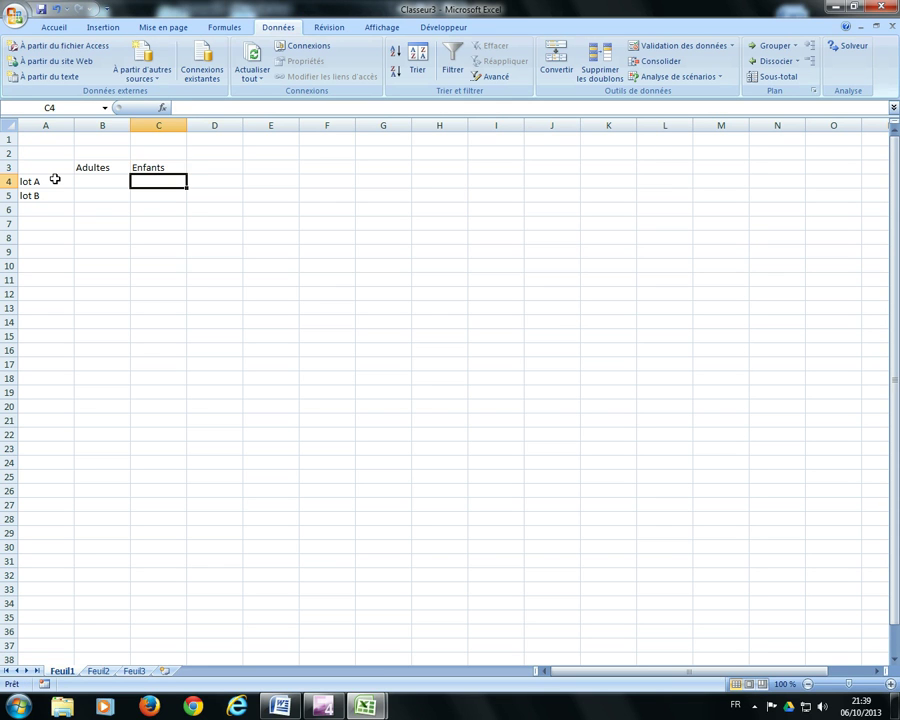
- Fill in the tee-shirt quantities per lot: 10 adult and 5 child for lot A, 5 adult and 10 child for lot B
{"action": "key", "text": "Left"}
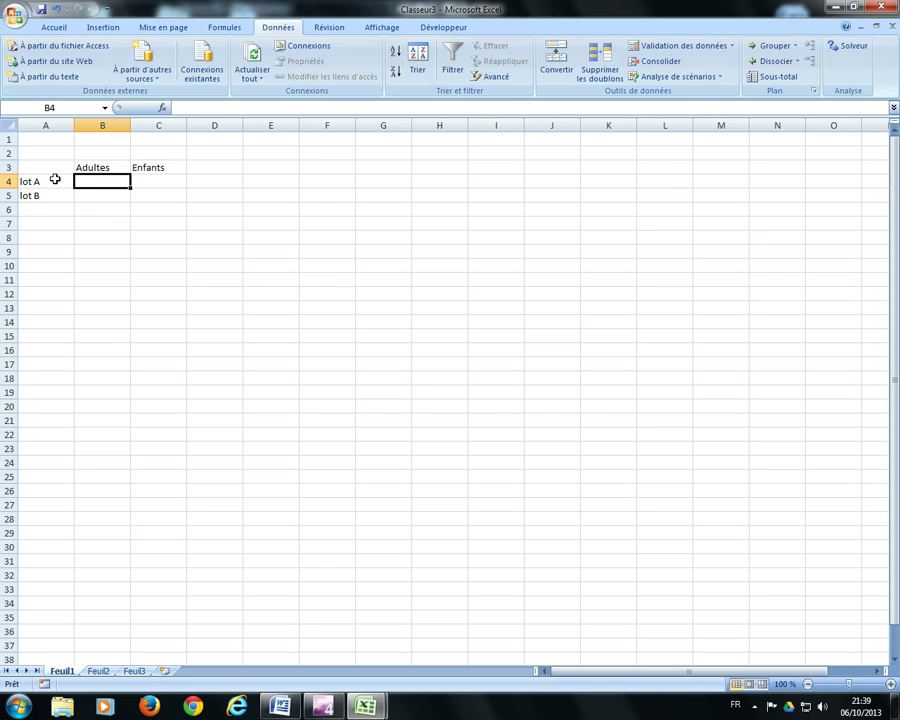
{"action": "type", "text": "10"}
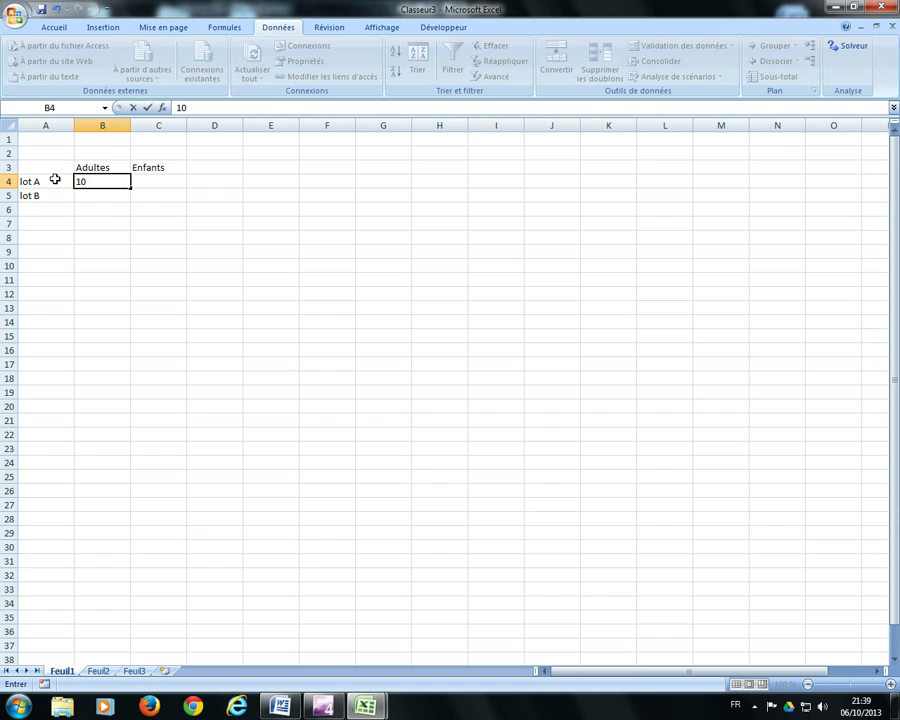
{"action": "key", "text": "Tab"}
{"action": "type", "text": "5"}
{"action": "key", "text": "Return"}
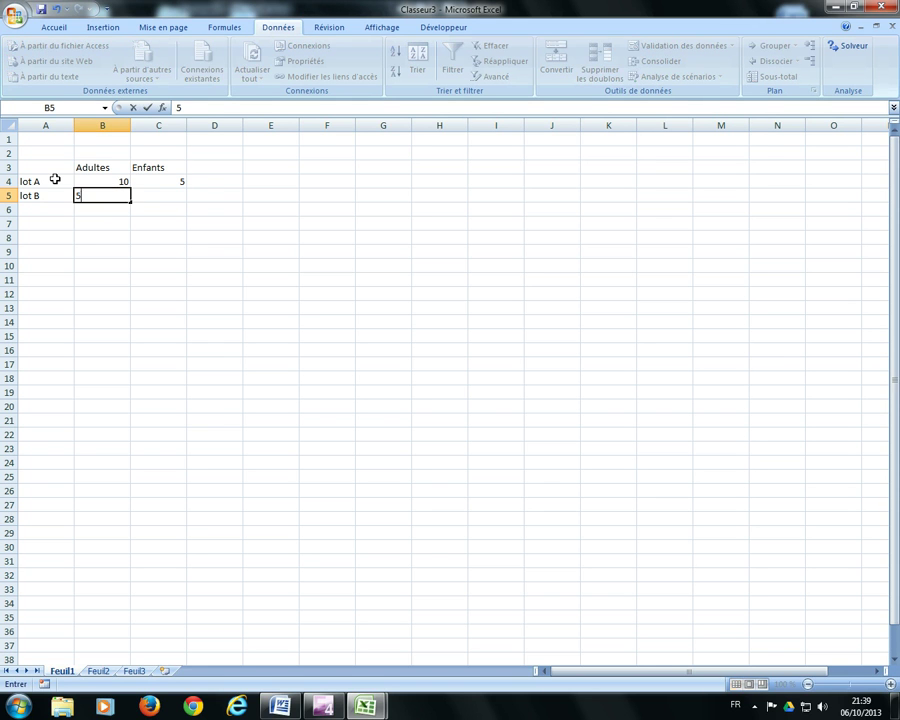
{"action": "type", "text": "5"}
{"action": "key", "text": "Tab"}
{"action": "type", "text": "10"}
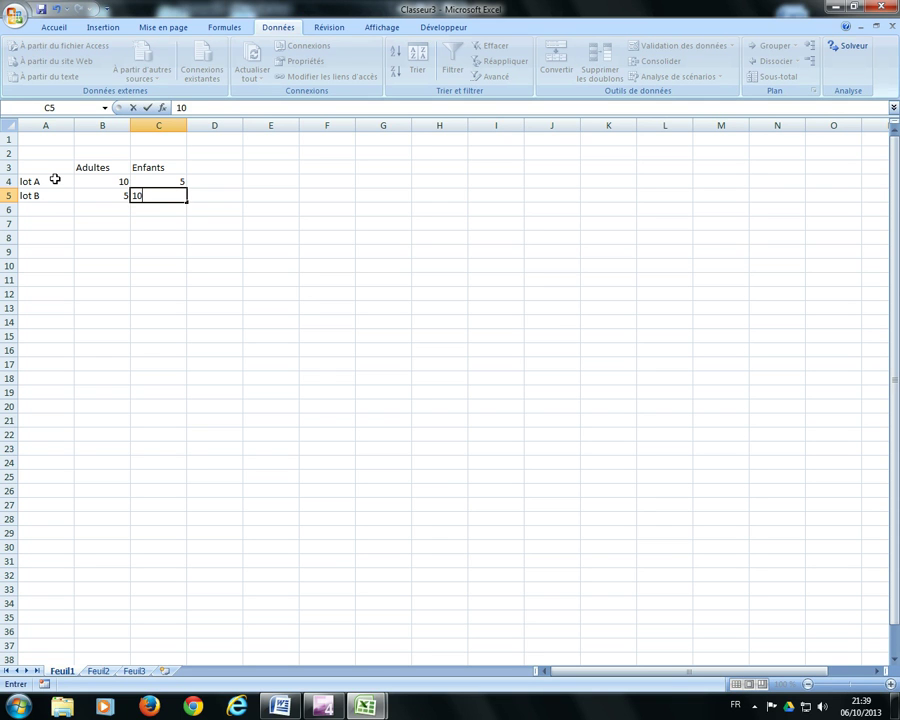
{"action": "key", "text": "Return"}
- Add a "P.U." column in D3 with unit prices of 50 for lot A and 40 for lot B
{"action": "key", "text": "Up"}
{"action": "key", "text": "Up"}
{"action": "key", "text": "Up"}
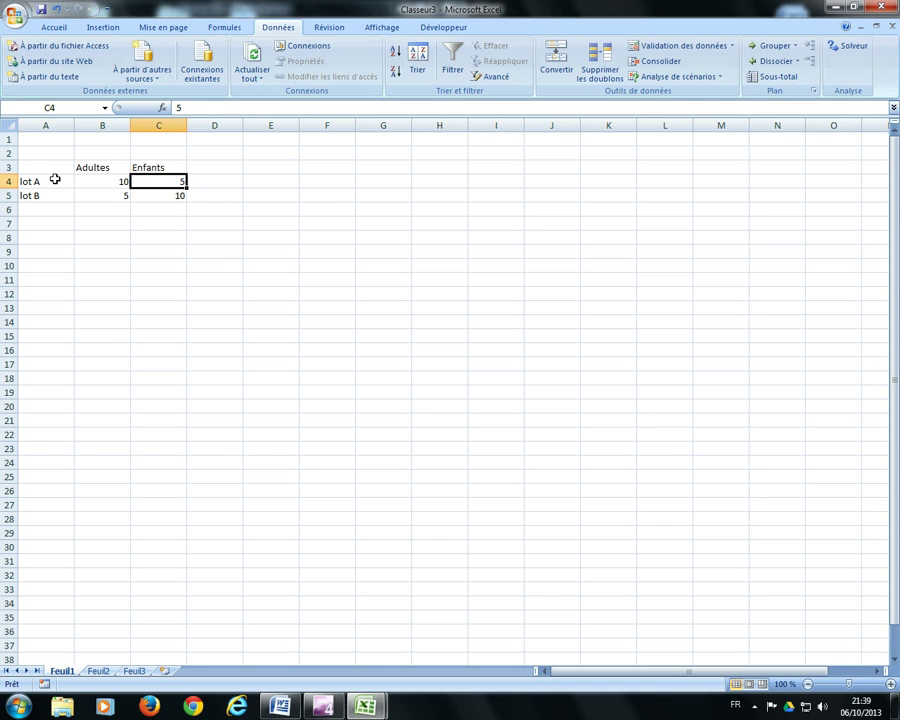
{"action": "key", "text": "Right"}
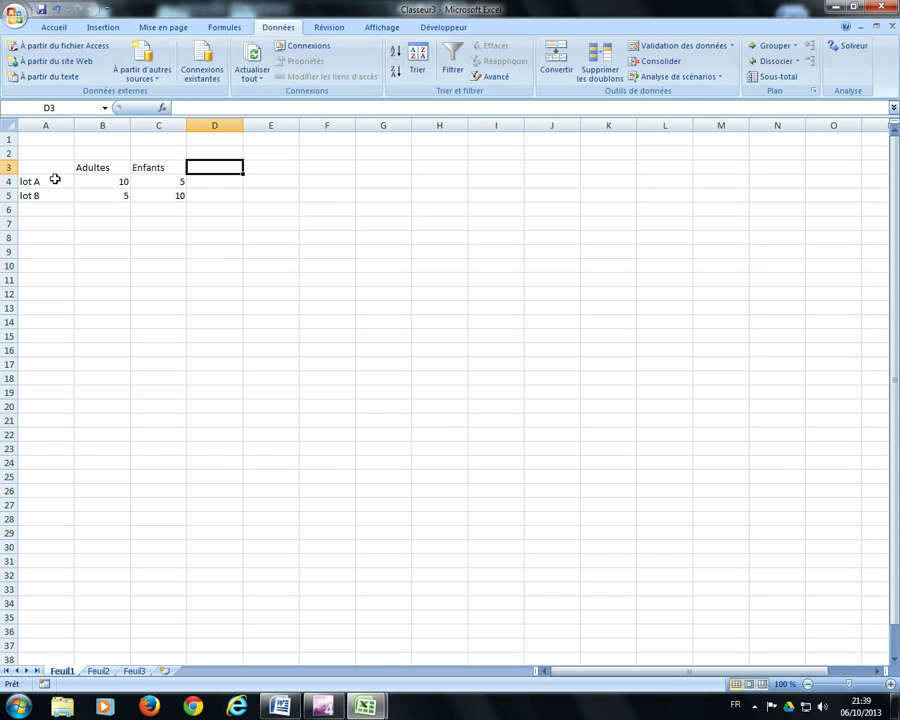
{"action": "type", "text": "P.U."}
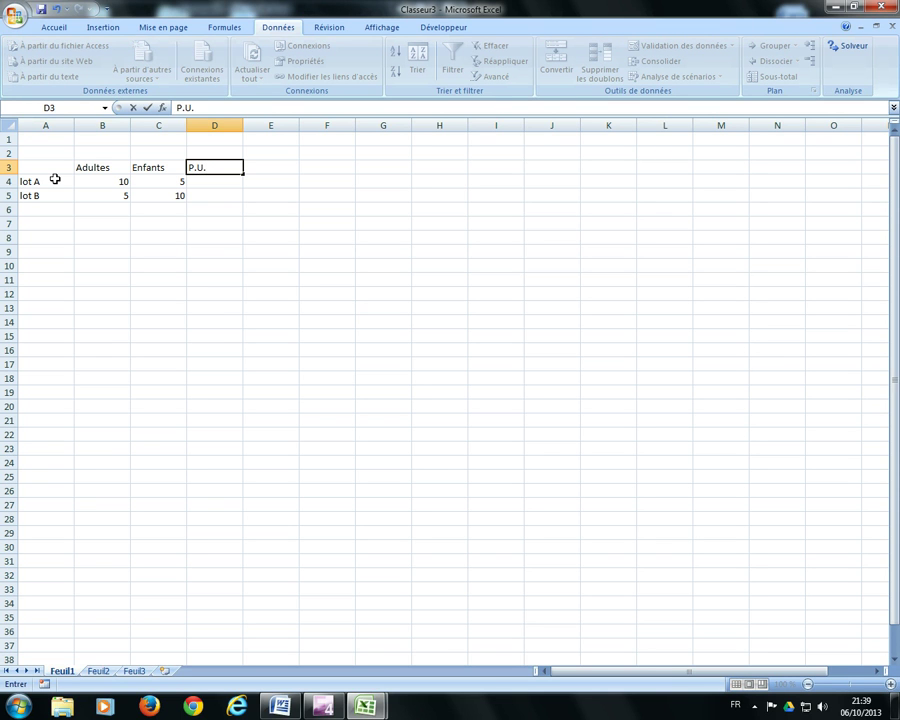
{"action": "key", "text": "Return"}
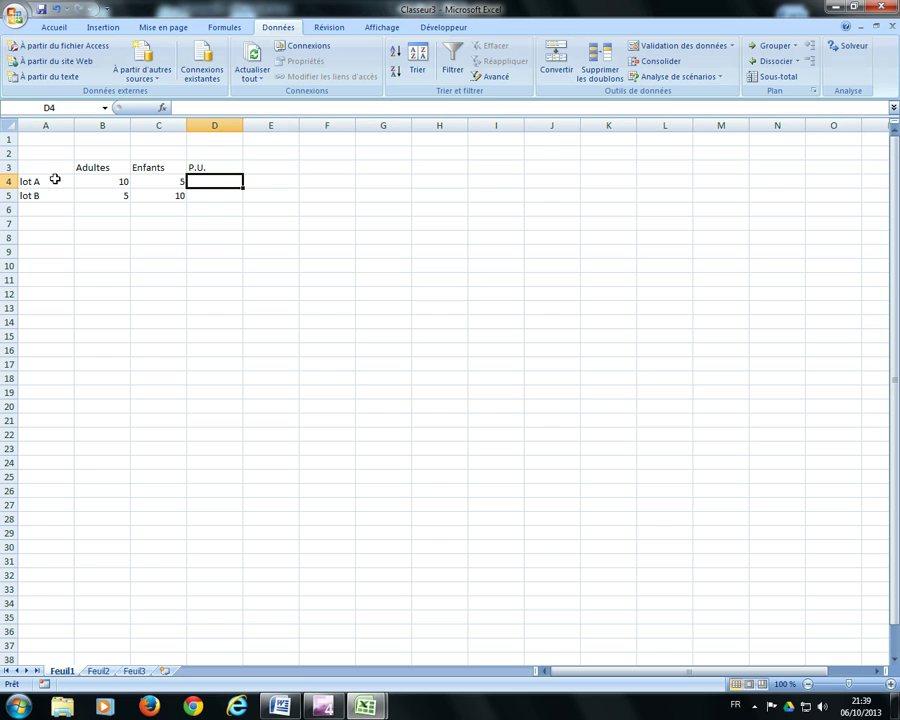
{"action": "type", "text": "50"}
{"action": "key", "text": "Left"}
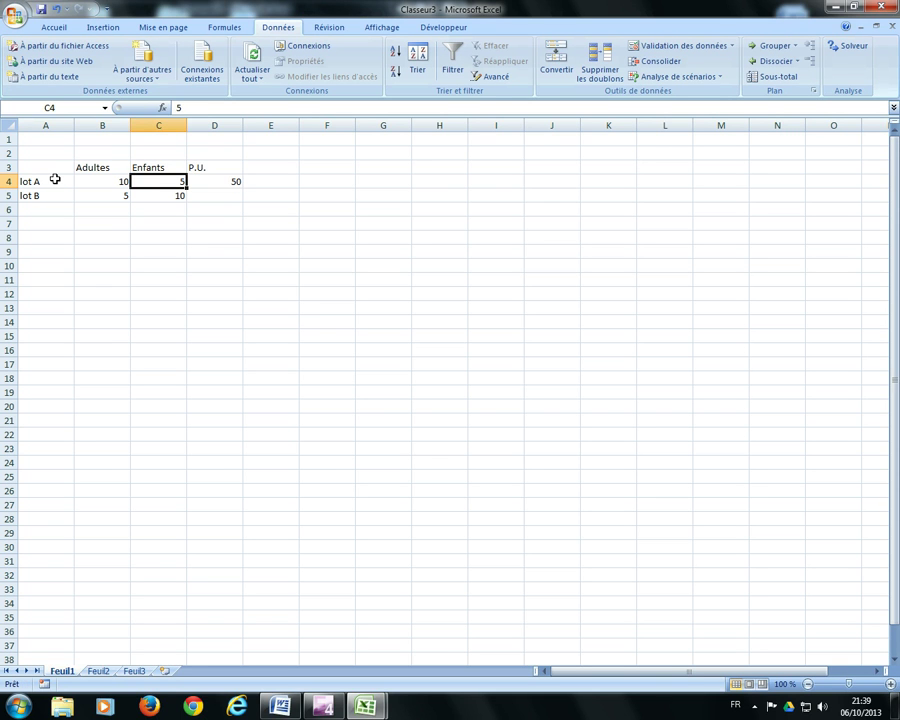
{"action": "key", "text": "Right"}
{"action": "key", "text": "Down"}
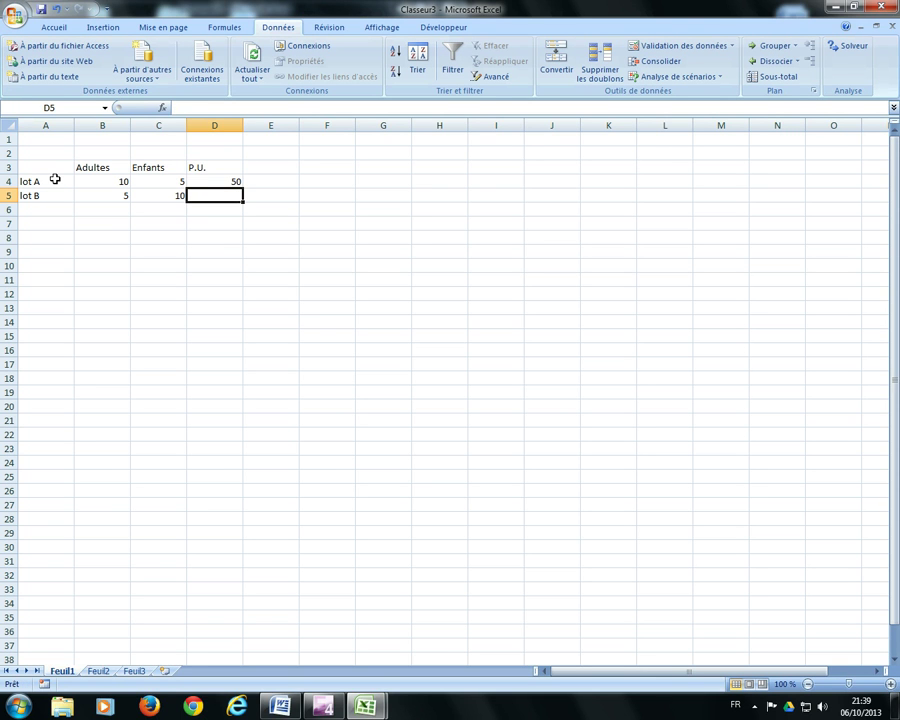
{"action": "type", "text": "40"}
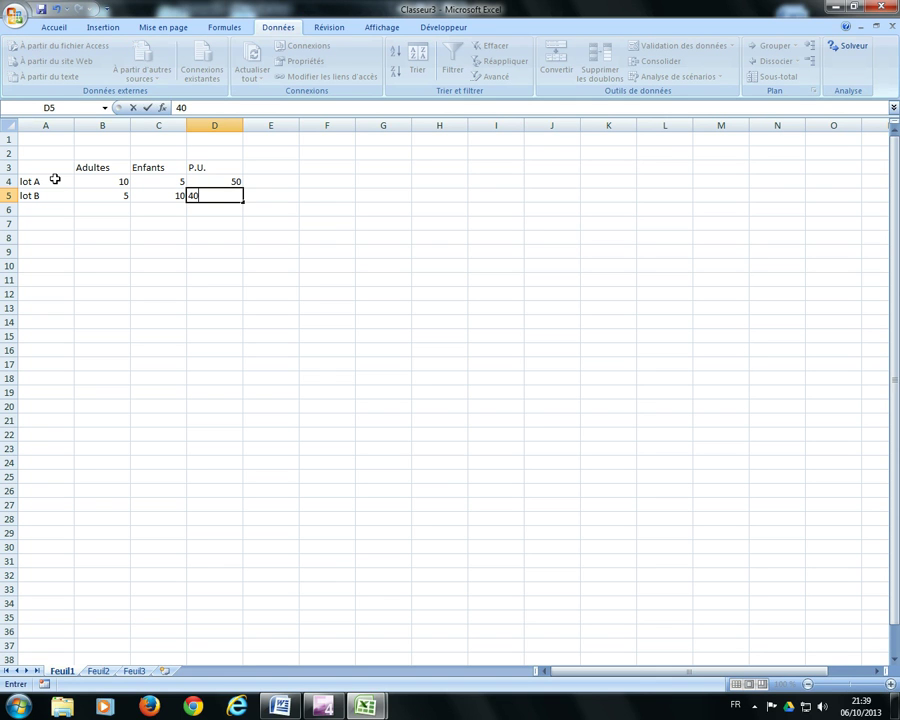
{"action": "key", "text": "Right"}
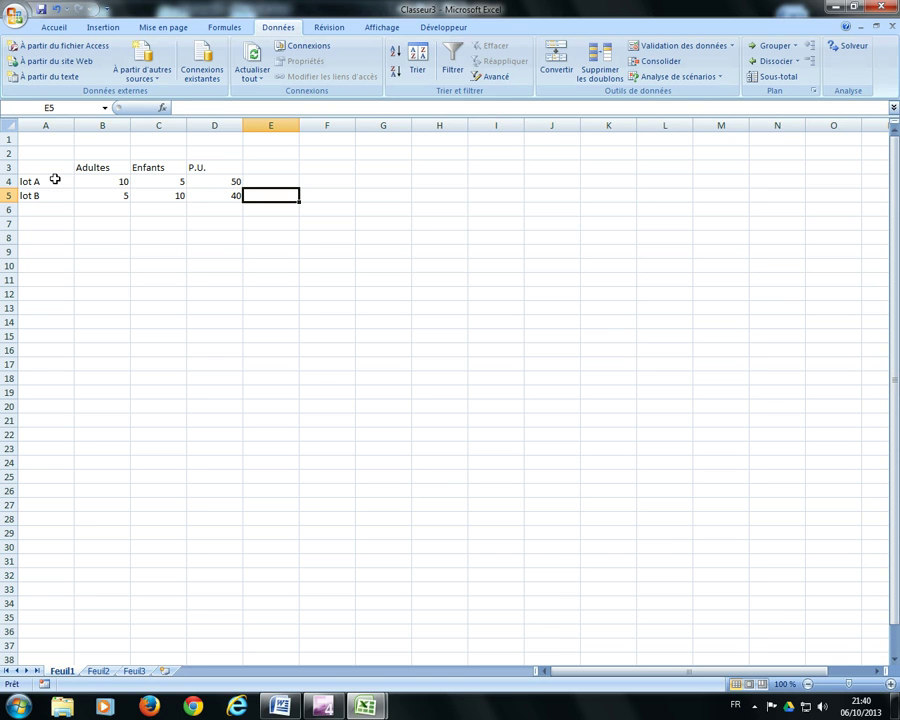
- Add a "Nombre" column in E3 with a trial quantity of 10 for both lot A and lot B
{"action": "key", "text": "Up"}
{"action": "key", "text": "Up"}
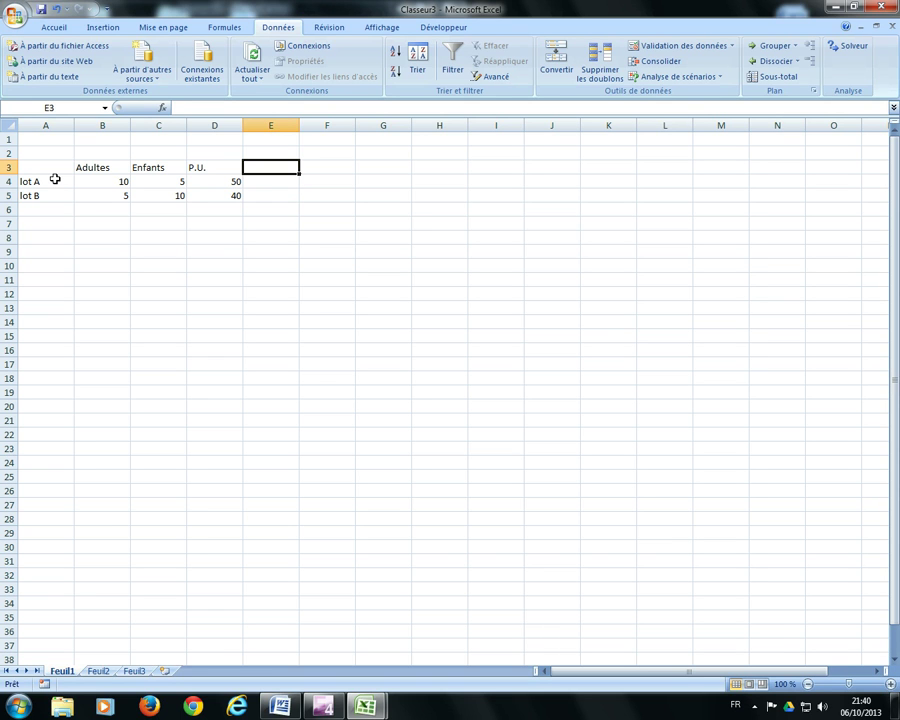
{"action": "type", "text": "Nombre"}
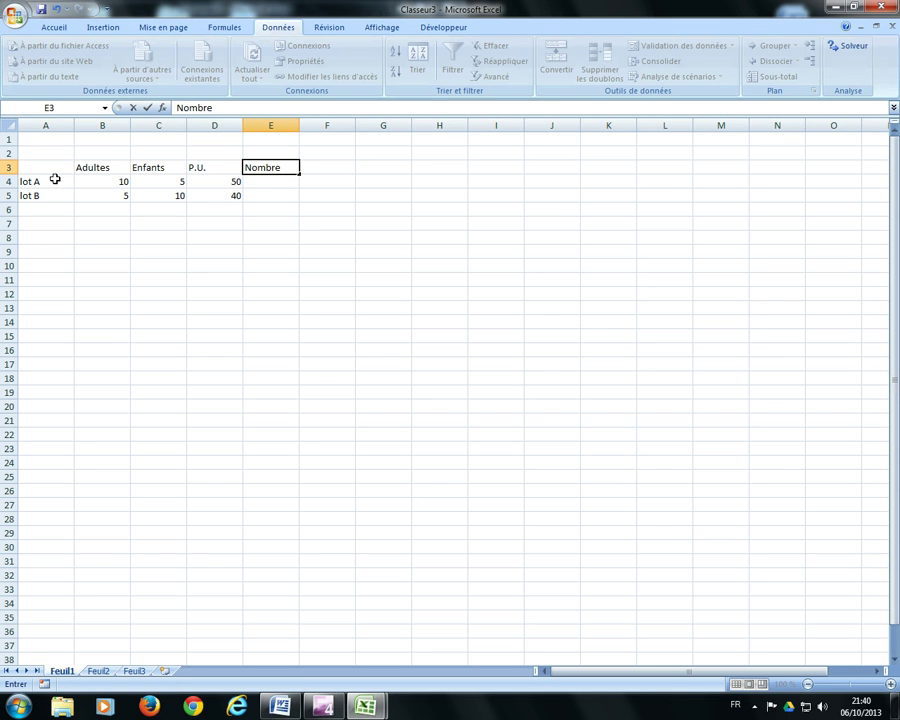
{"action": "key", "text": "Return"}
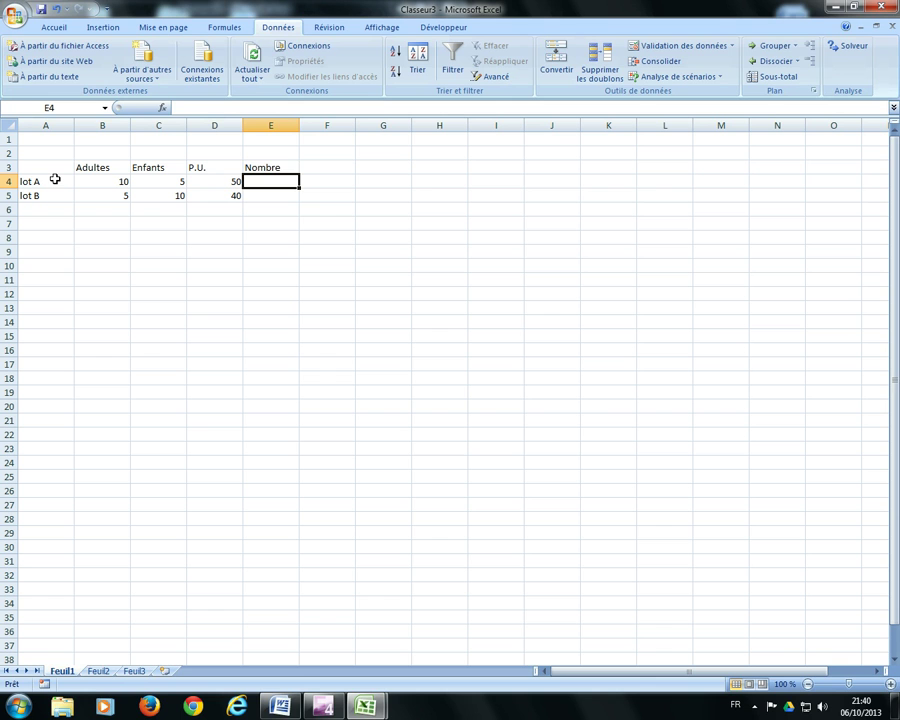
{"action": "type", "text": "10"}
{"action": "key", "text": "Return"}
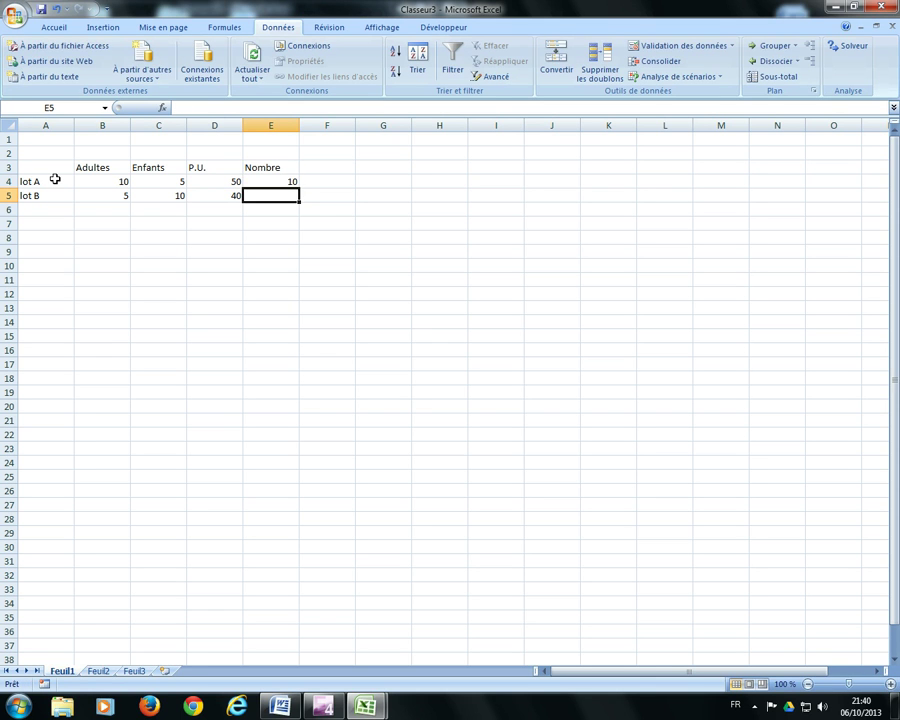
{"action": "type", "text": "10"}
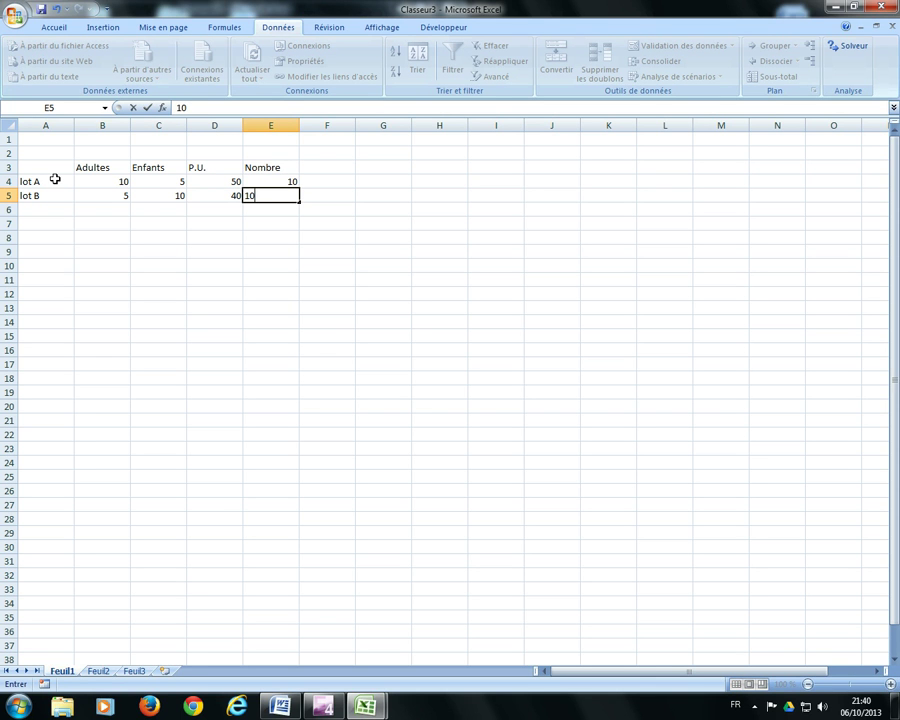
{"action": "key", "text": "Tab"}
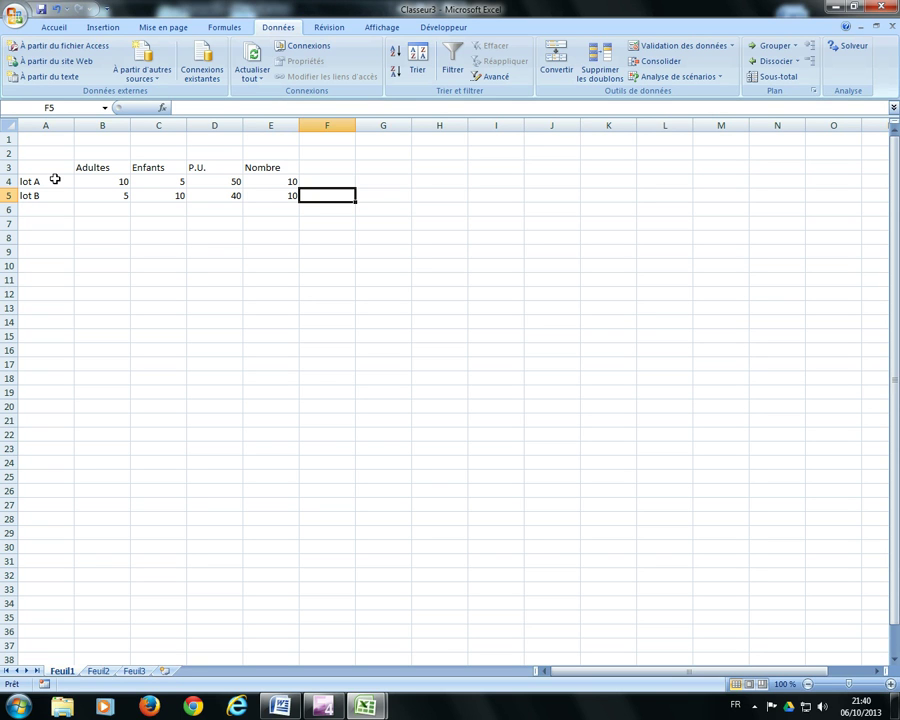
- Add the column heading "Prix" in cell F3
{"action": "key", "text": "Up"}
{"action": "key", "text": "Up"}
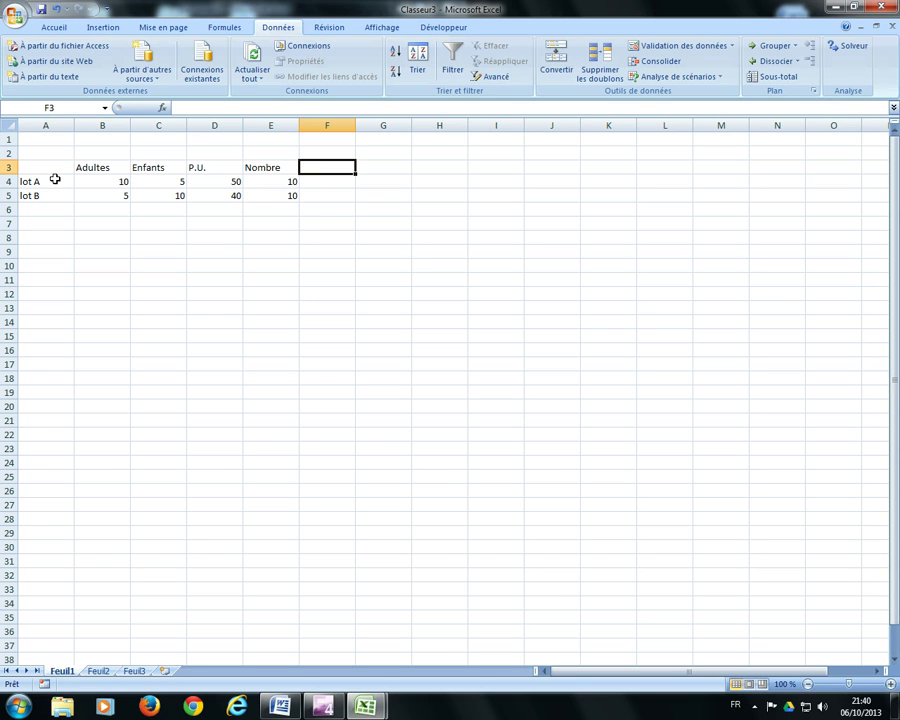
{"action": "type", "text": "Prix"}
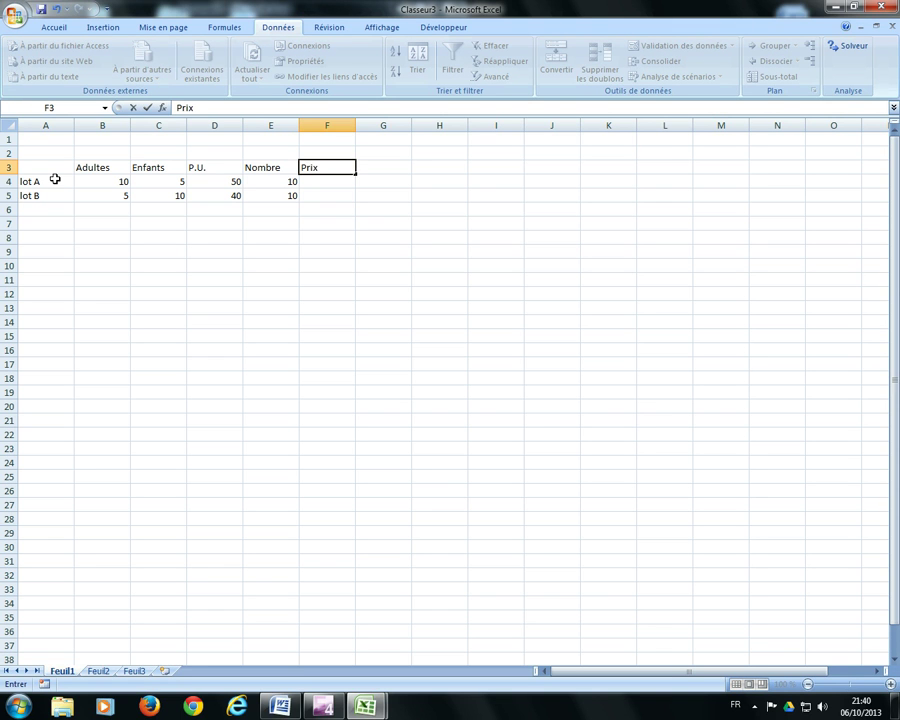
{"action": "key", "text": "Return"}
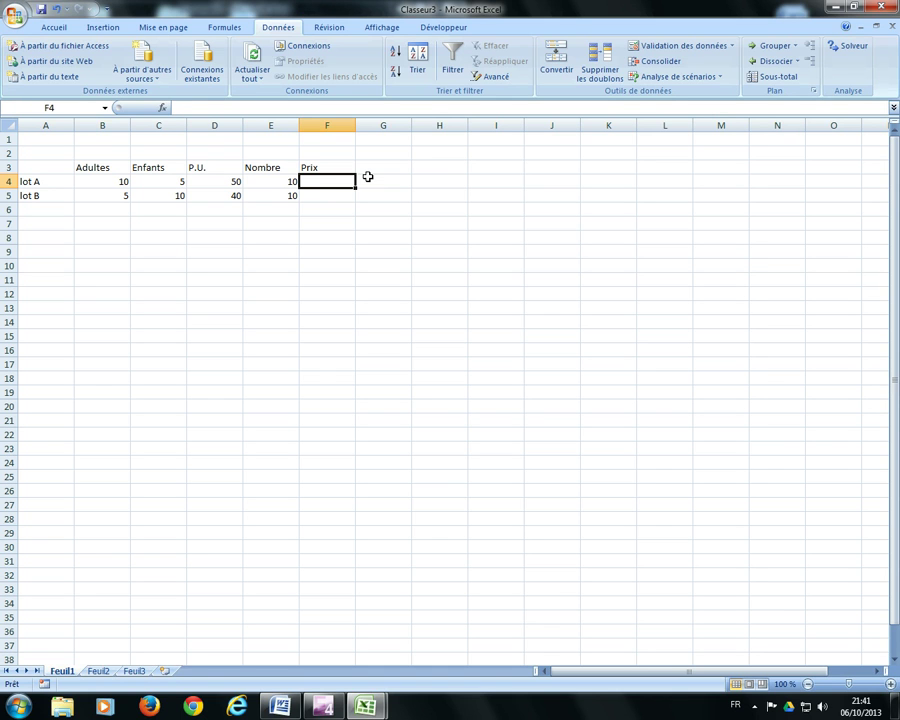
- Calculate the price of lot A in F4 with =E4*D4 and copy the formula down to F5 for lot B
{"action": "type", "text": "="}
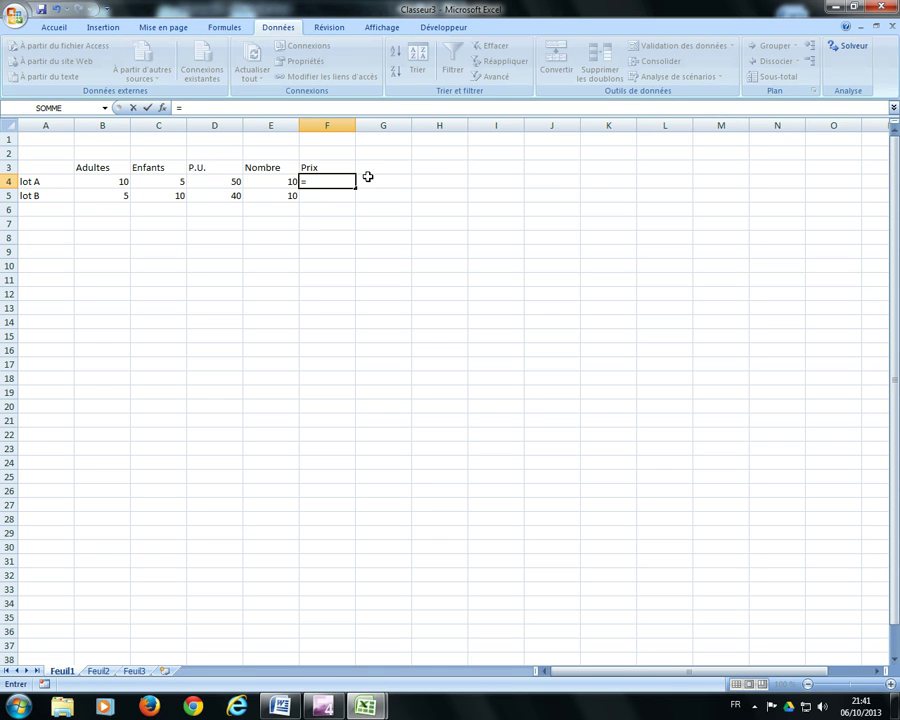
{"action": "left_click", "coordinate": [281, 177]}
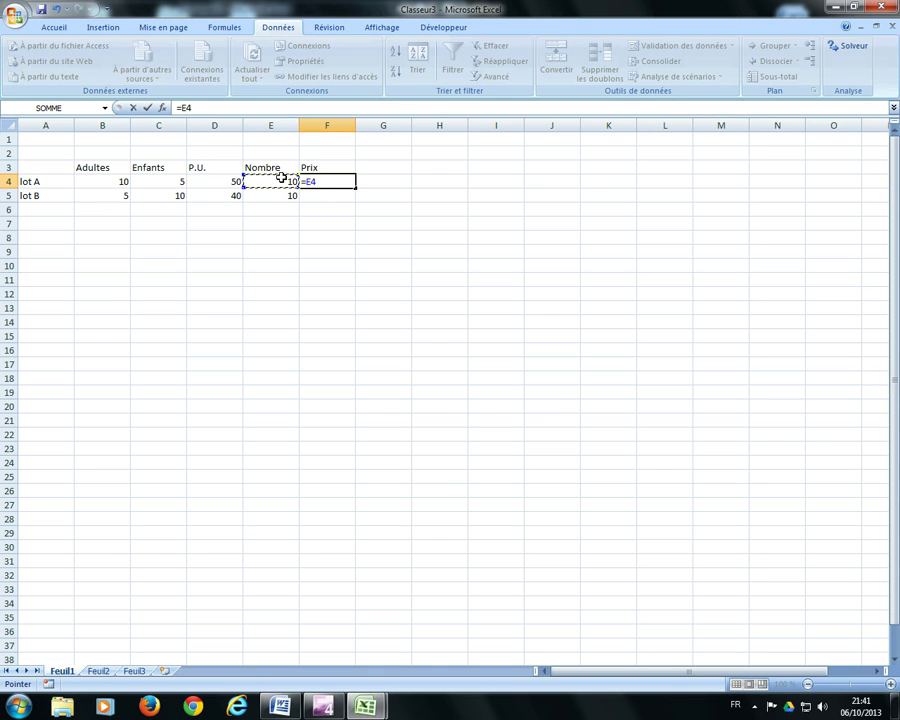
{"action": "type", "text": "*"}
{"action": "left_click", "coordinate": [222, 179]}
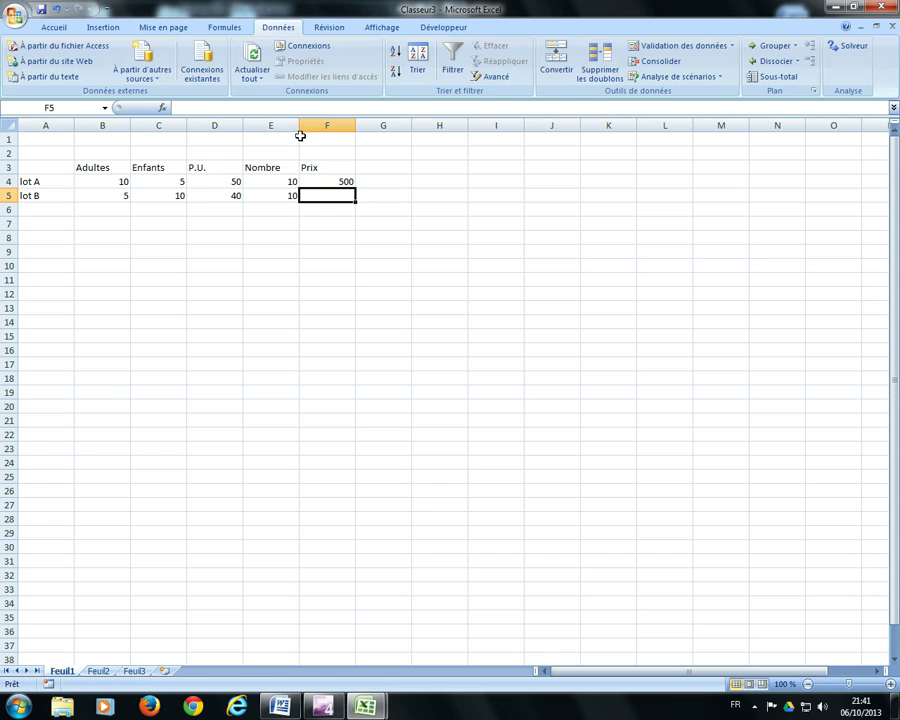
{"action": "left_click", "coordinate": [333, 182]}
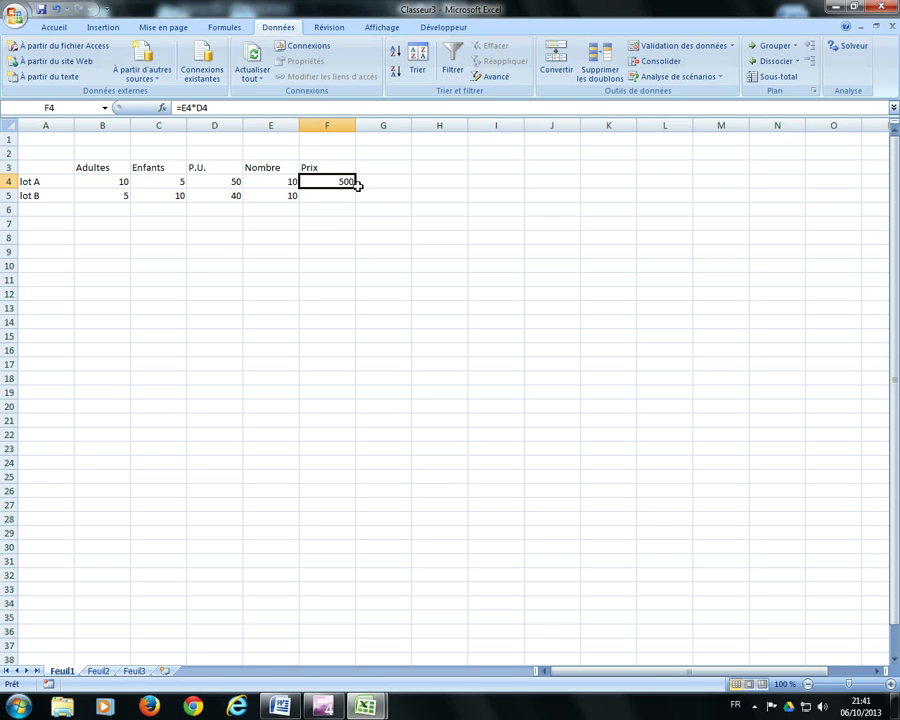
{"action": "left_click_drag", "start_coordinate": [354, 189], "coordinate": [354, 207]}
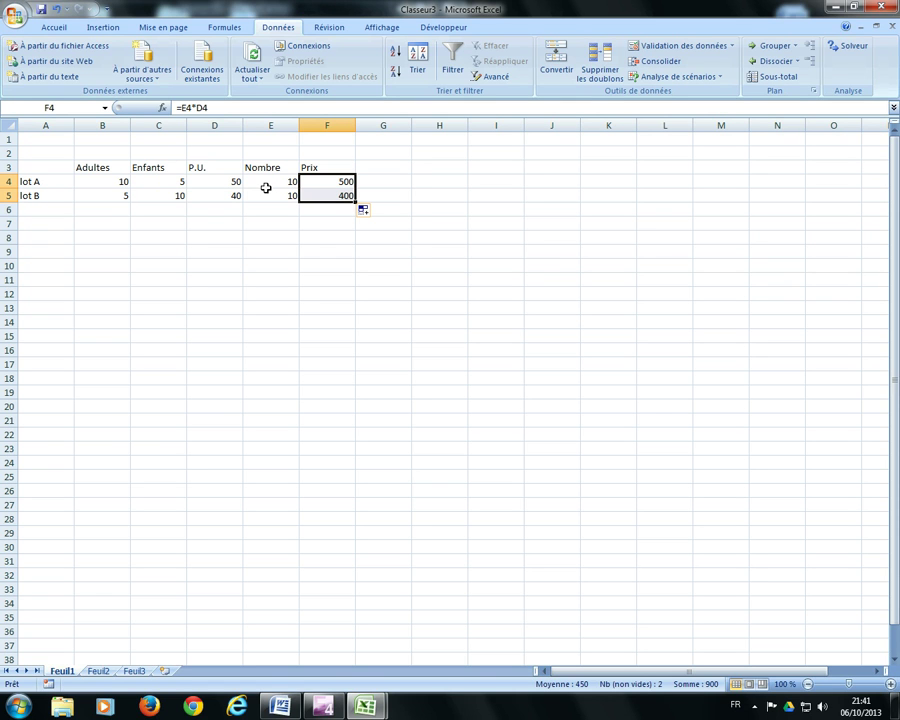
- Calculate the total number of adult tee-shirts in B6 with the formula =E4*B4+E5*B5
{"action": "left_click", "coordinate": [109, 207]}
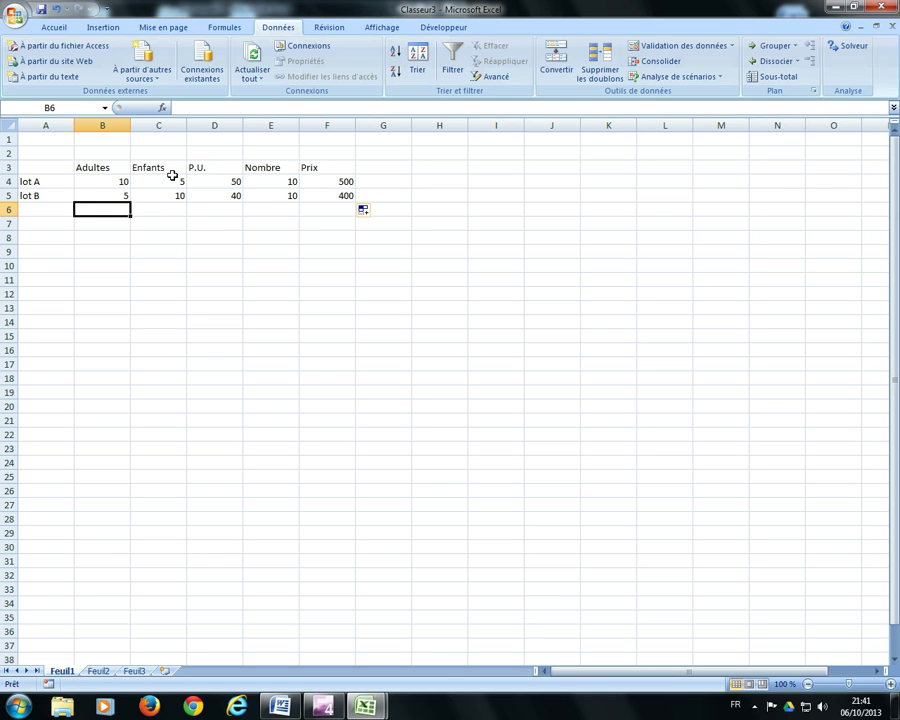
{"action": "type", "text": "="}
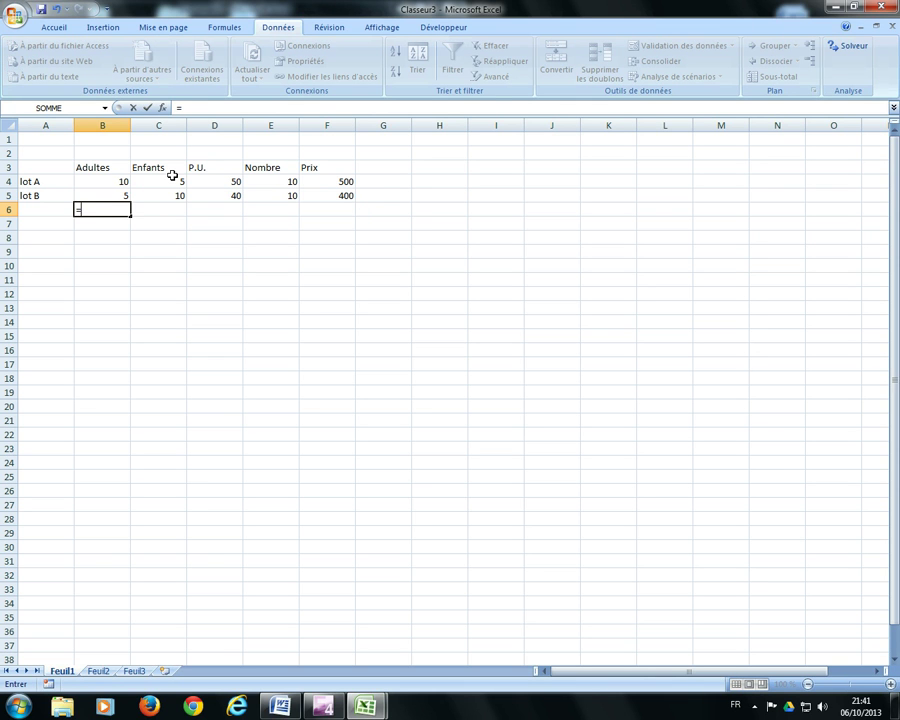
{"action": "left_click", "coordinate": [273, 180]}
{"action": "type", "text": "*"}
{"action": "left_click", "coordinate": [115, 178]}
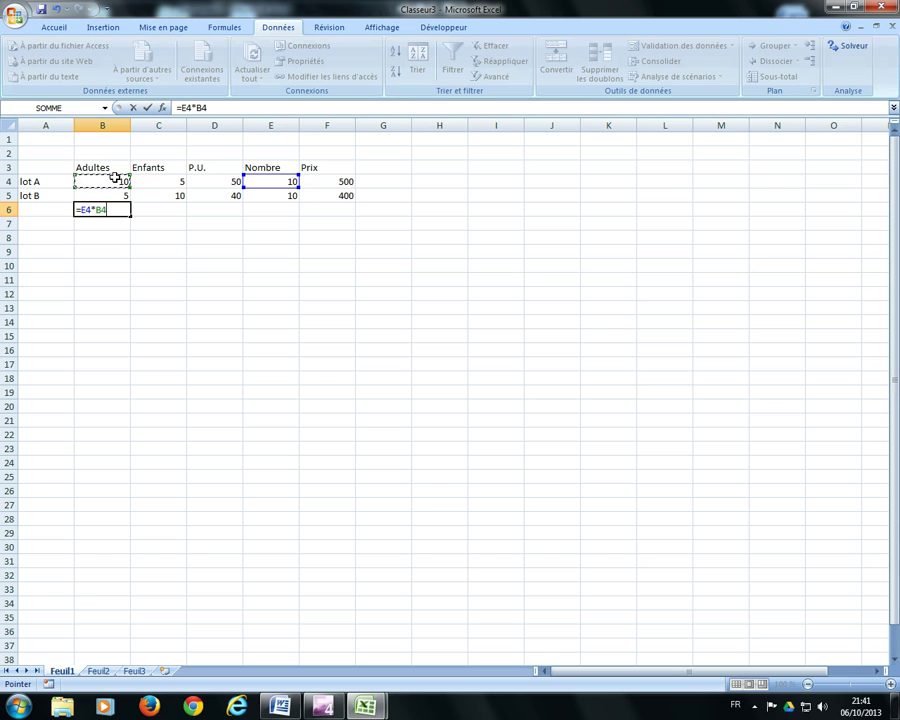
{"action": "type", "text": "+"}
{"action": "left_click", "coordinate": [282, 195]}
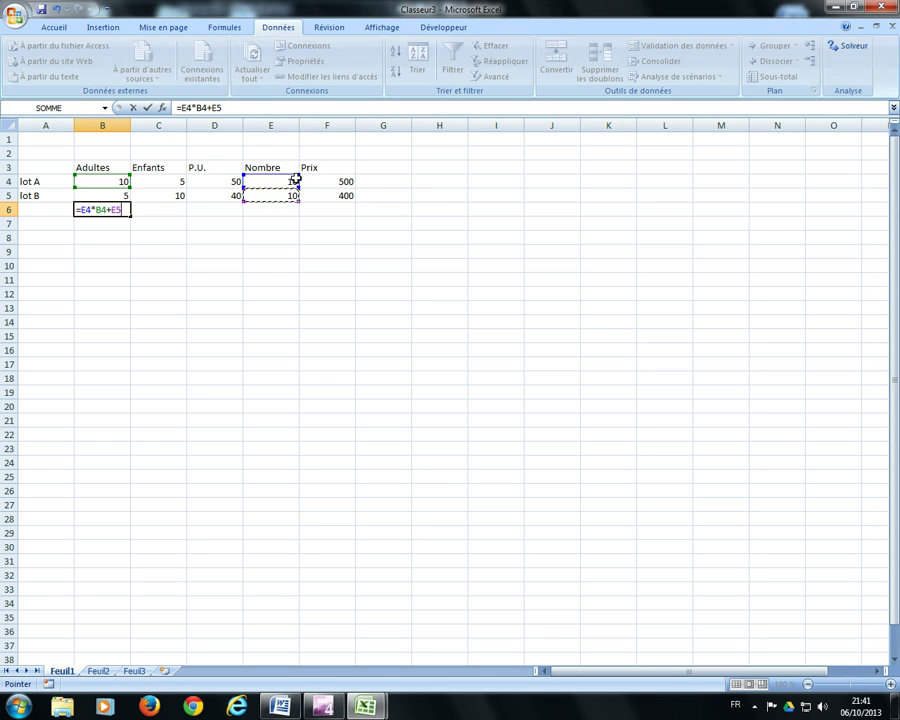
{"action": "type", "text": "*"}
{"action": "left_click", "coordinate": [115, 195]}
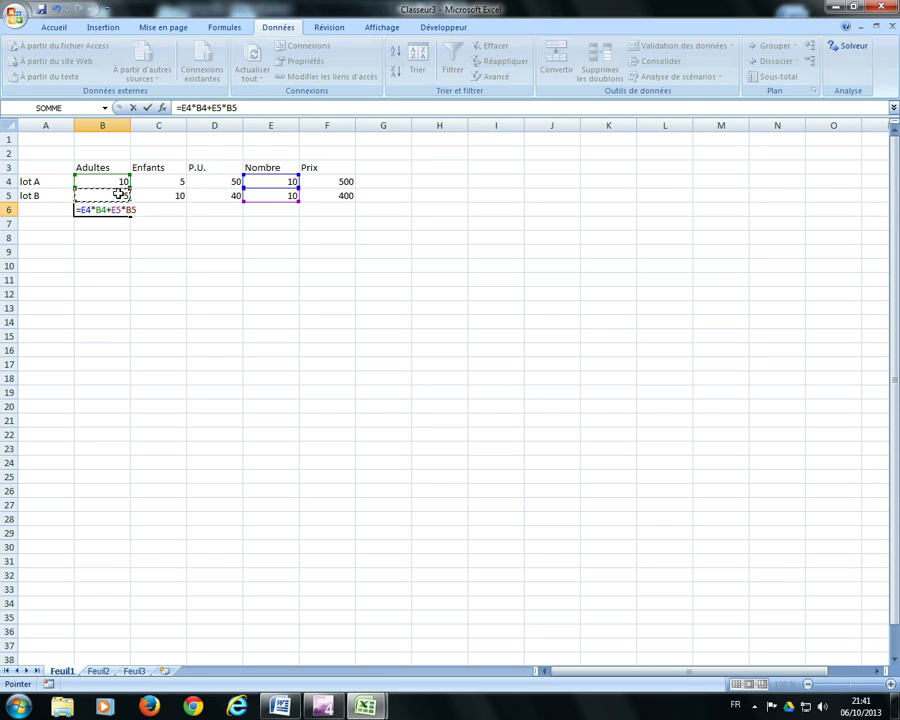
{"action": "key", "text": "Return"}
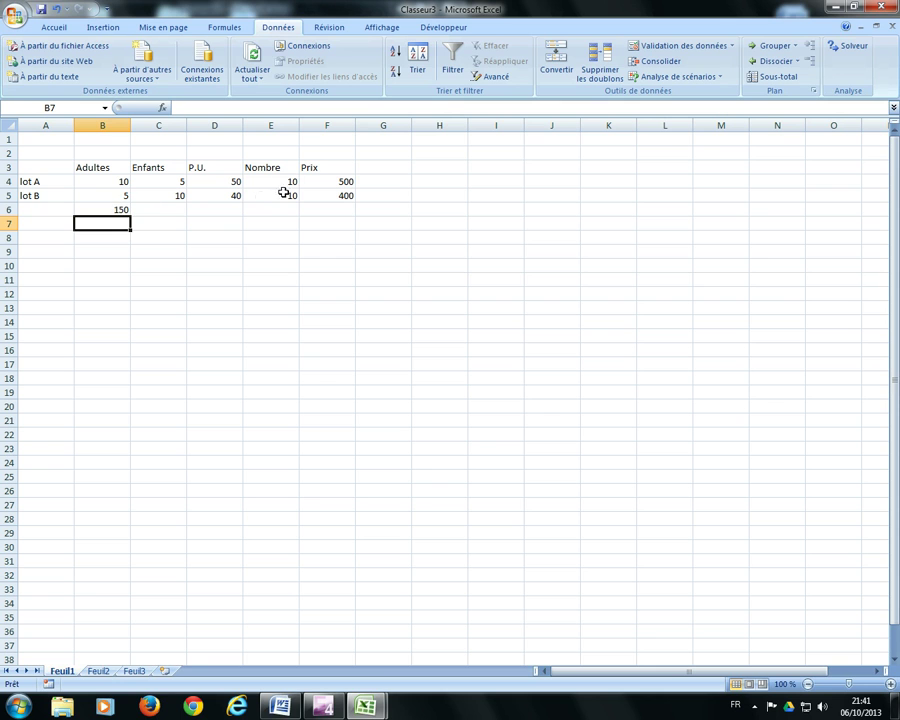
- Lock column E in the B6 formula so that it reads =$E4*B4+$E5*B5
{"action": "left_click", "coordinate": [105, 209]}
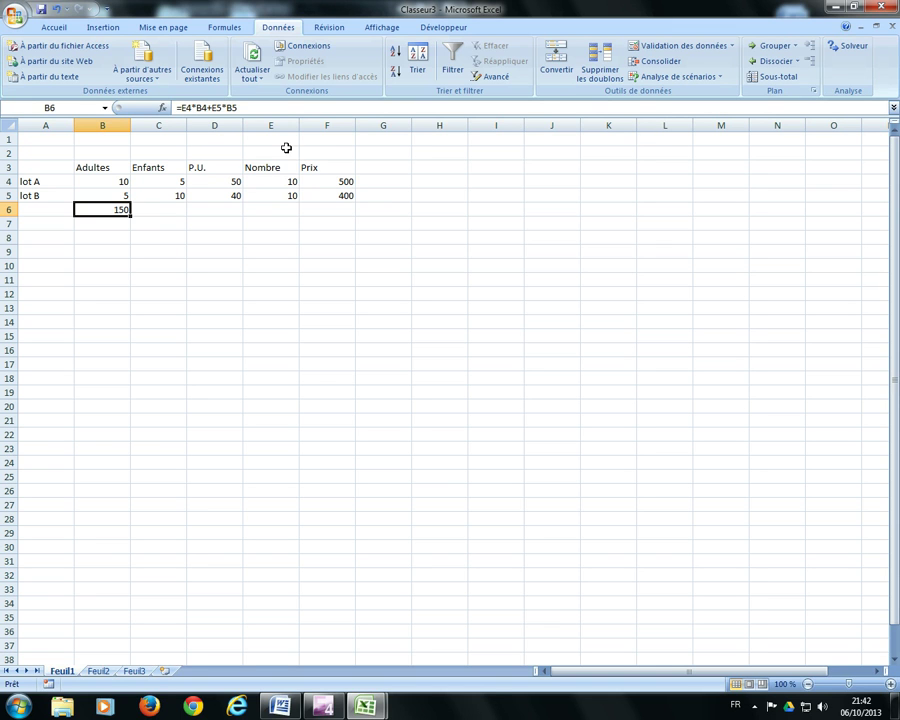
{"action": "left_click", "coordinate": [184, 108]}
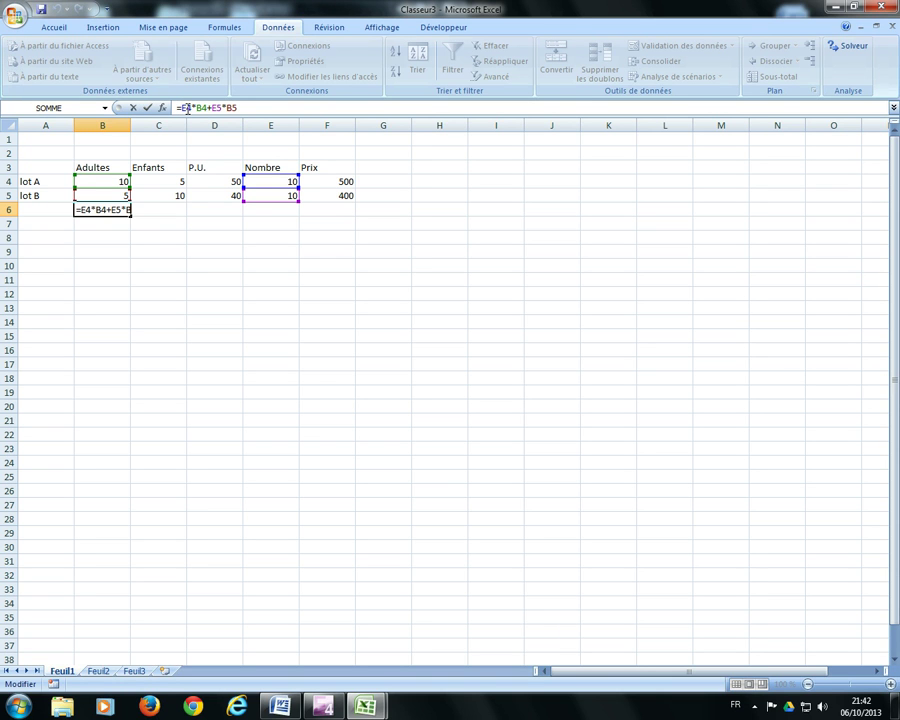
{"action": "type", "text": "$"}
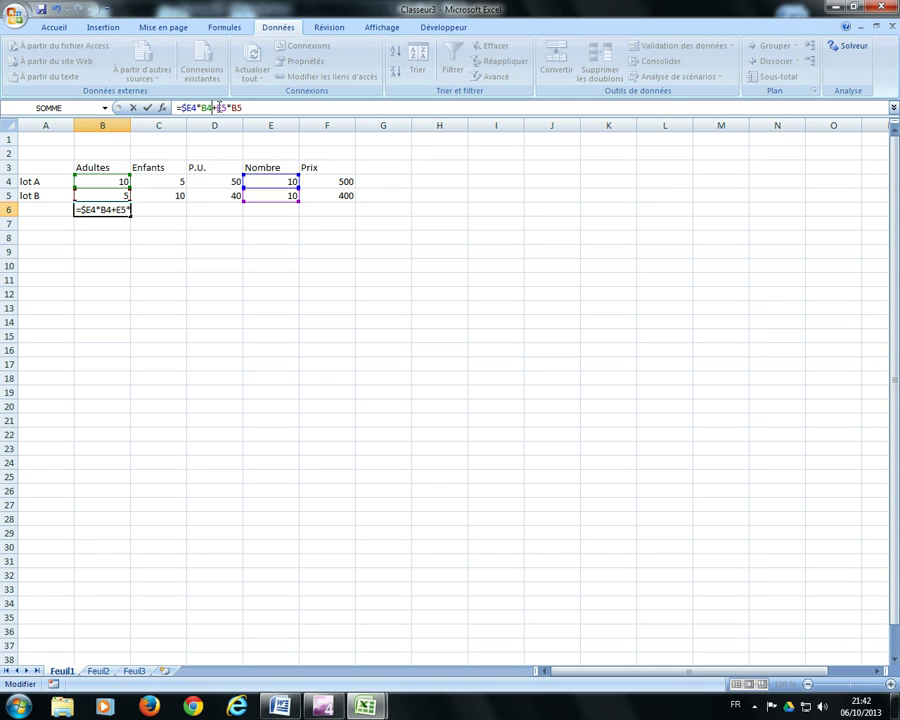
{"action": "left_click", "coordinate": [216, 107]}
{"action": "type", "text": "$"}
{"action": "key", "text": "Return"}
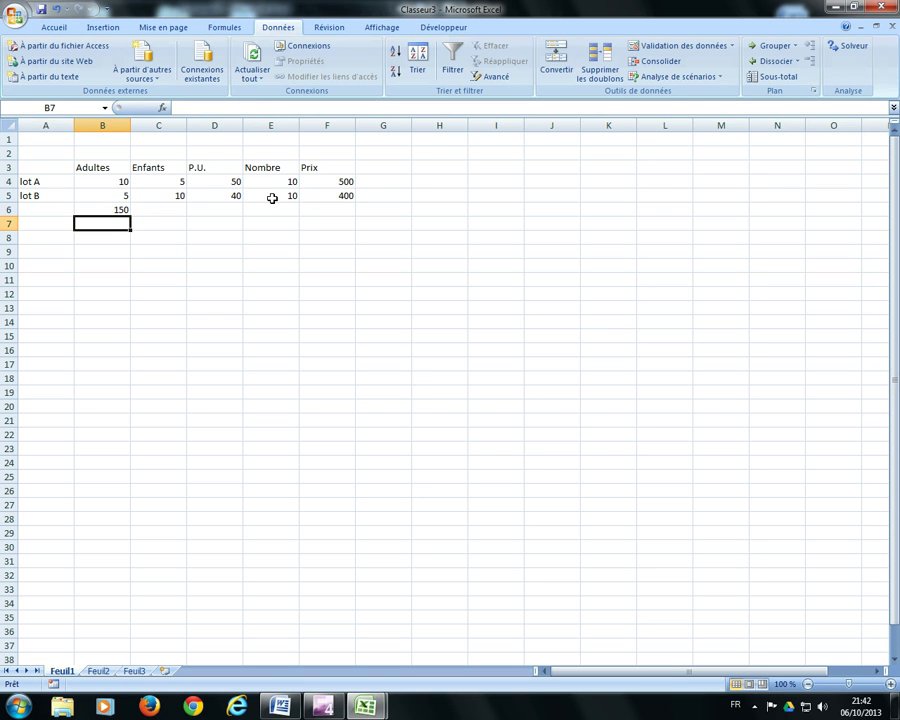
- Copy the B6 total formula across to C6 for the children's tee-shirts and check the copied references
{"action": "left_click", "coordinate": [114, 207]}
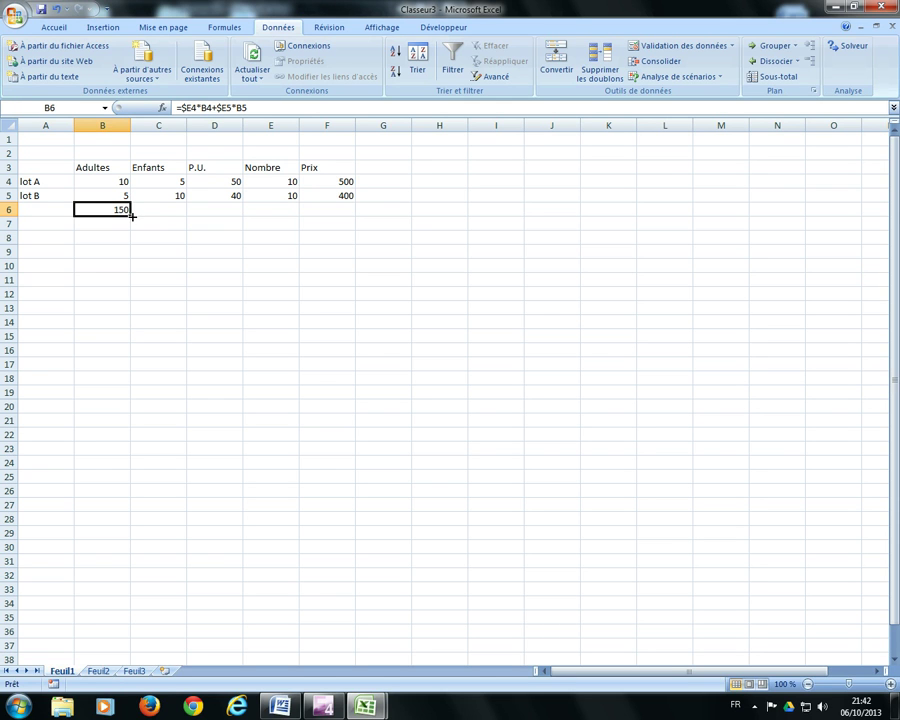
{"action": "left_click", "coordinate": [155, 213]}
{"action": "left_click", "coordinate": [124, 212]}
{"action": "left_click_drag", "start_coordinate": [129, 216], "coordinate": [176, 222]}
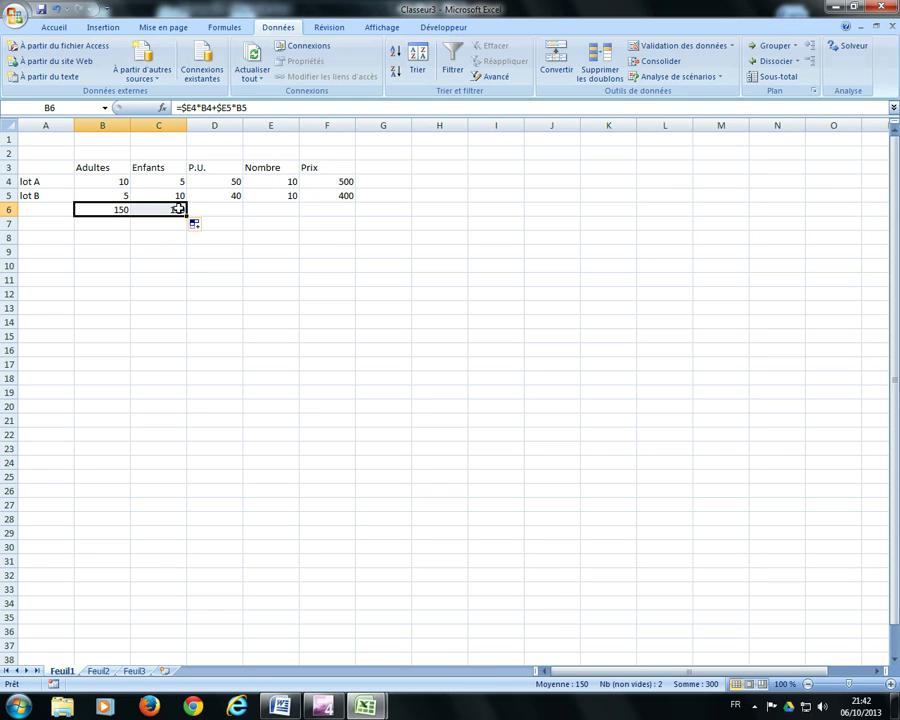
{"action": "left_click", "coordinate": [176, 209]}
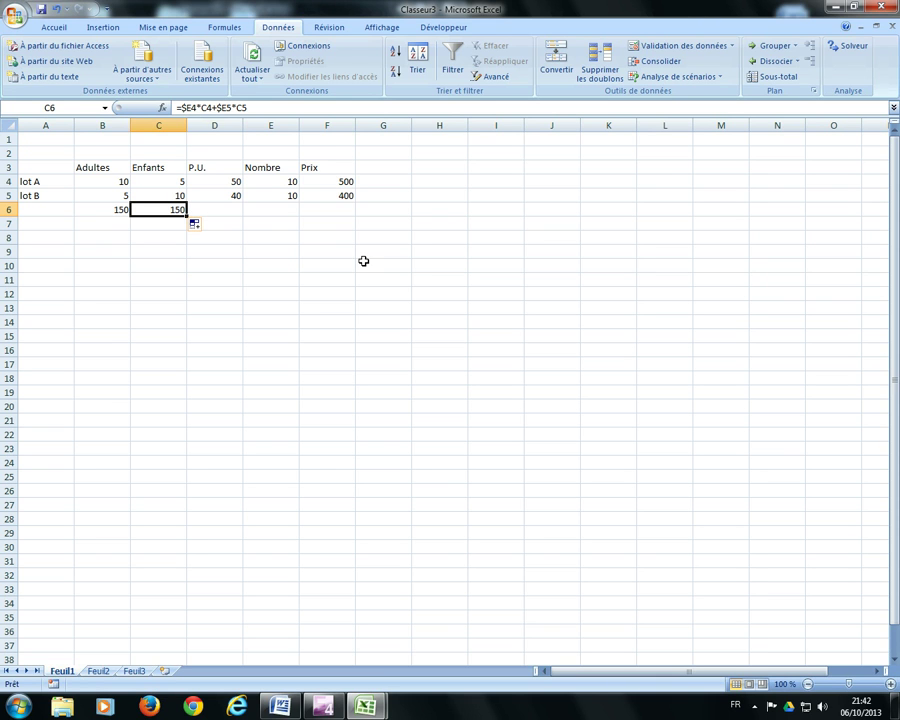
- Sum the prices of both lots in cell F6 with AutoSum
{"action": "left_click", "coordinate": [340, 207]}
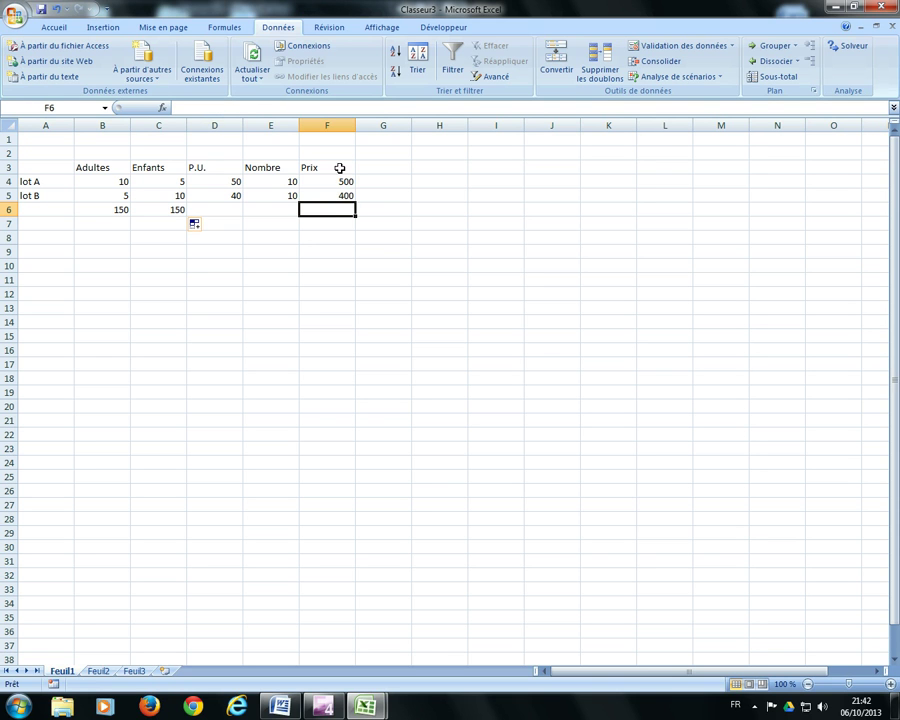
{"action": "left_click", "coordinate": [55, 27]}
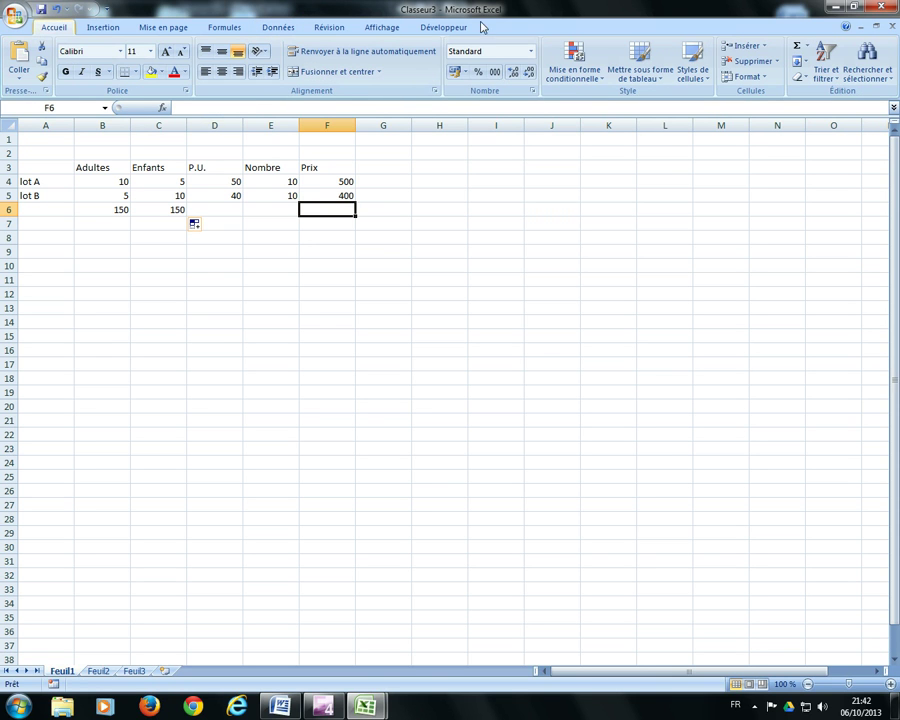
{"action": "left_click", "coordinate": [799, 50]}
{"action": "key", "text": "Return"}
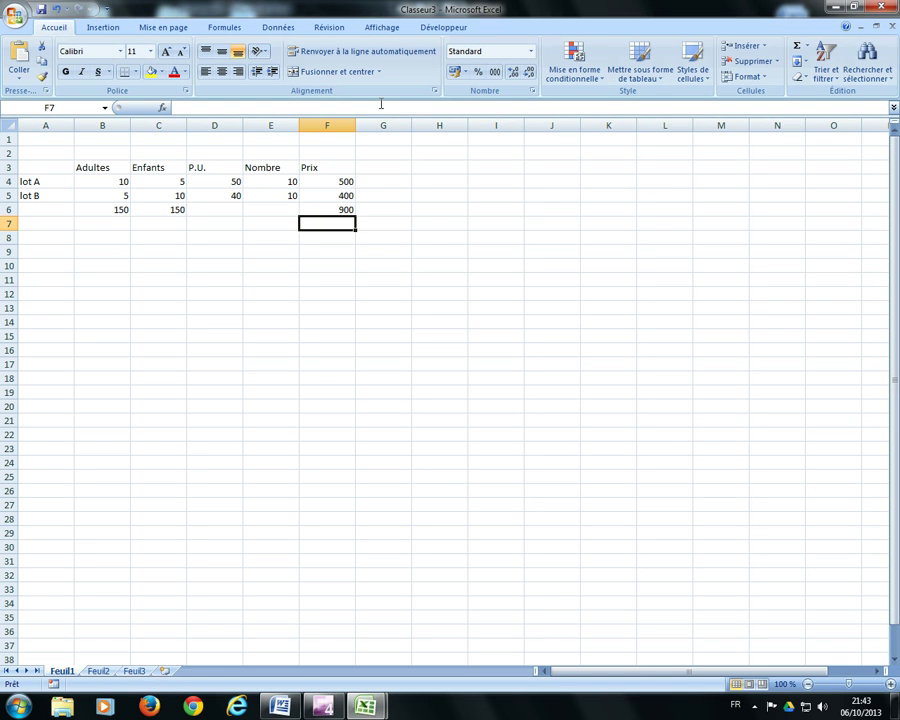
- Open the Solver, set the total price cell $F$6 as the target cell and choose Min as the objective
{"action": "left_click", "coordinate": [293, 31]}
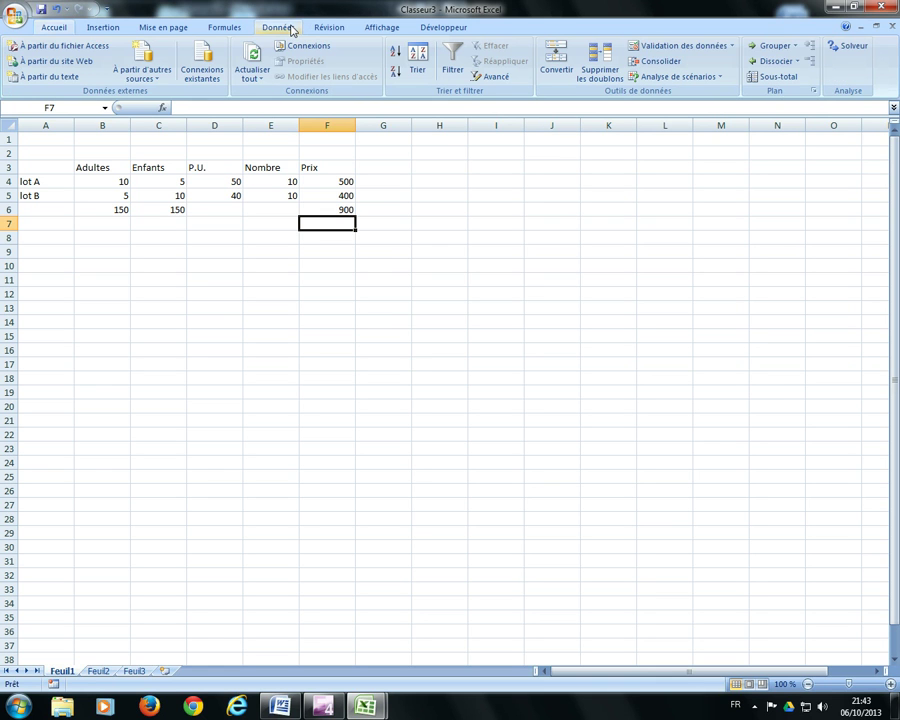
{"action": "left_click", "coordinate": [855, 50]}
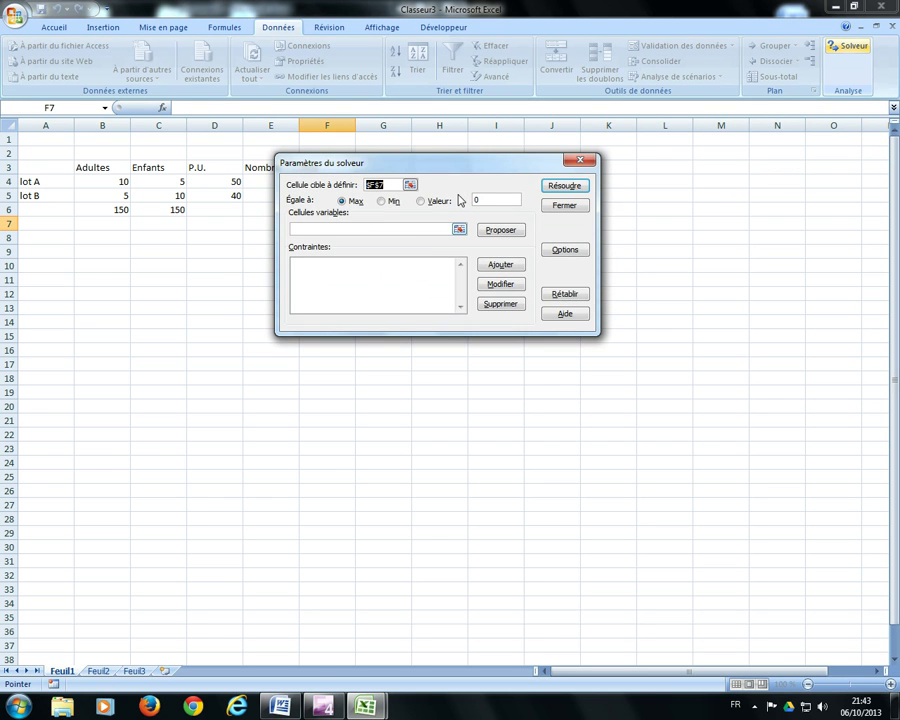
{"action": "left_click_drag", "start_coordinate": [459, 163], "coordinate": [645, 250]}
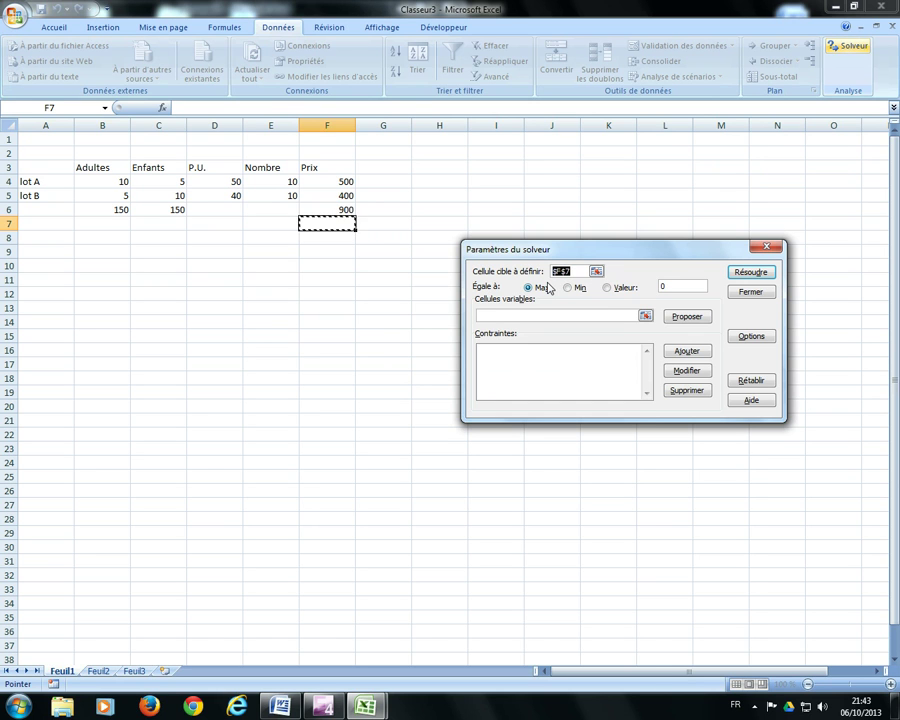
{"action": "left_click", "coordinate": [338, 207]}
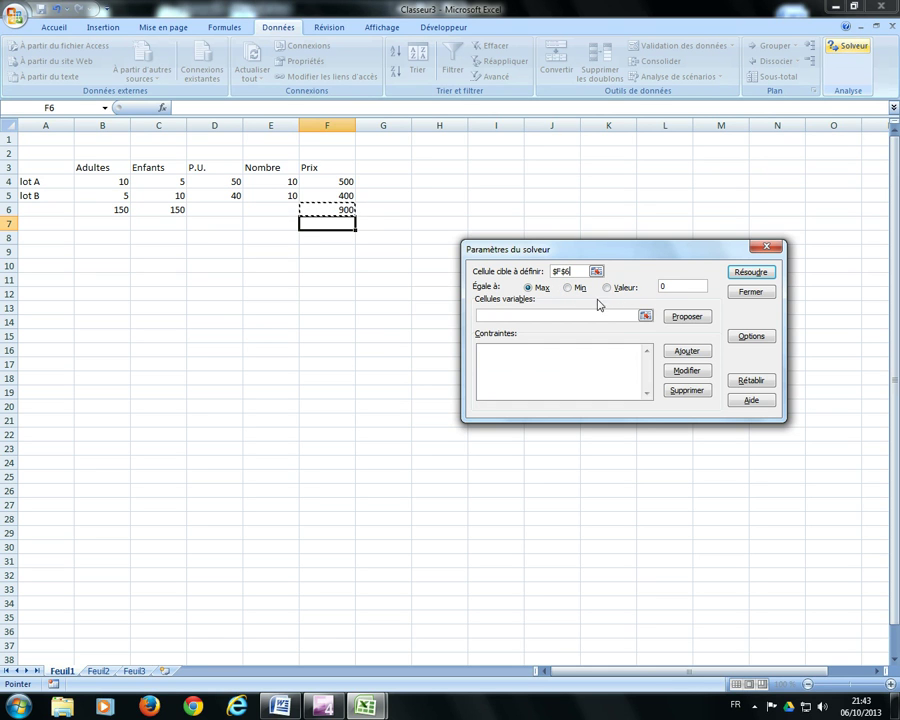
{"action": "left_click", "coordinate": [568, 288]}
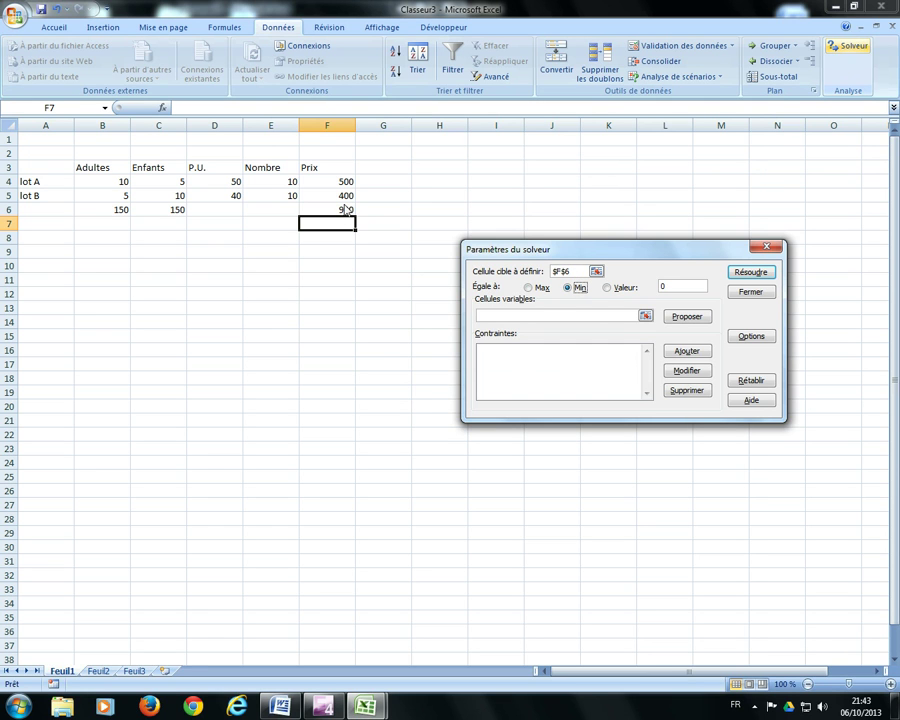
- Set the Solver's variable cells to the lot quantities $E$4:$E$5
{"action": "left_click", "coordinate": [645, 316]}
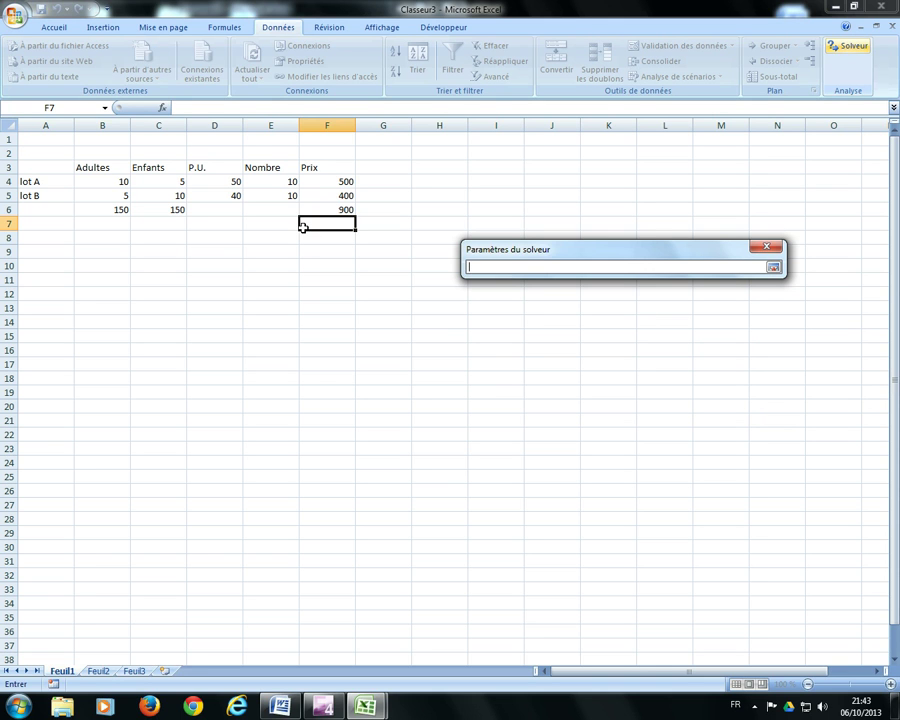
{"action": "left_click_drag", "start_coordinate": [274, 180], "coordinate": [280, 194]}
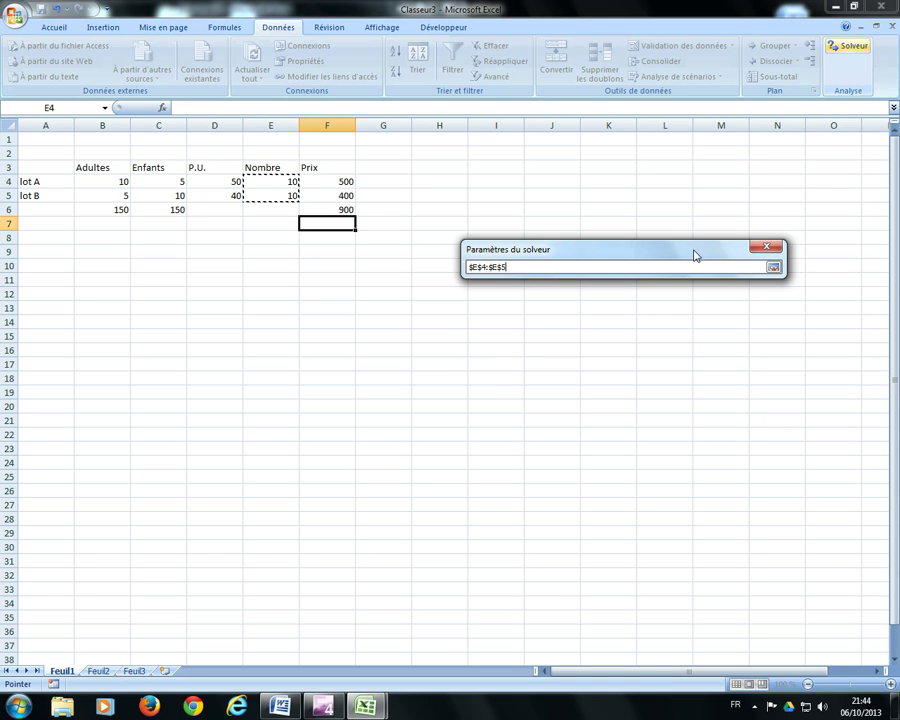
{"action": "left_click", "coordinate": [773, 267]}
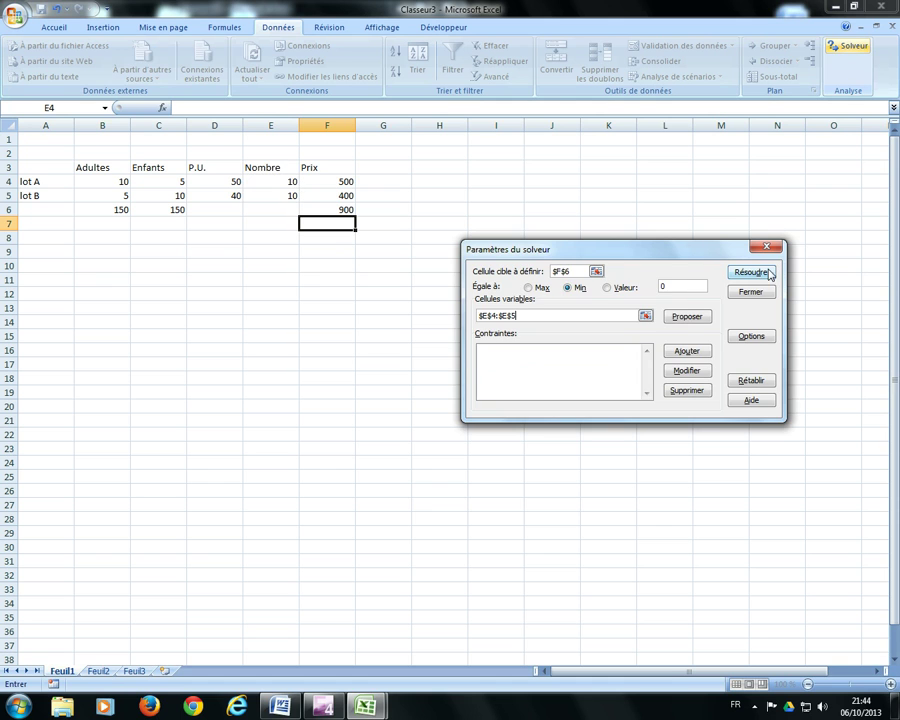
- Add a Solver constraint requiring the adult tee-shirt total $B$6 to be >= 250
{"action": "left_click", "coordinate": [684, 352]}
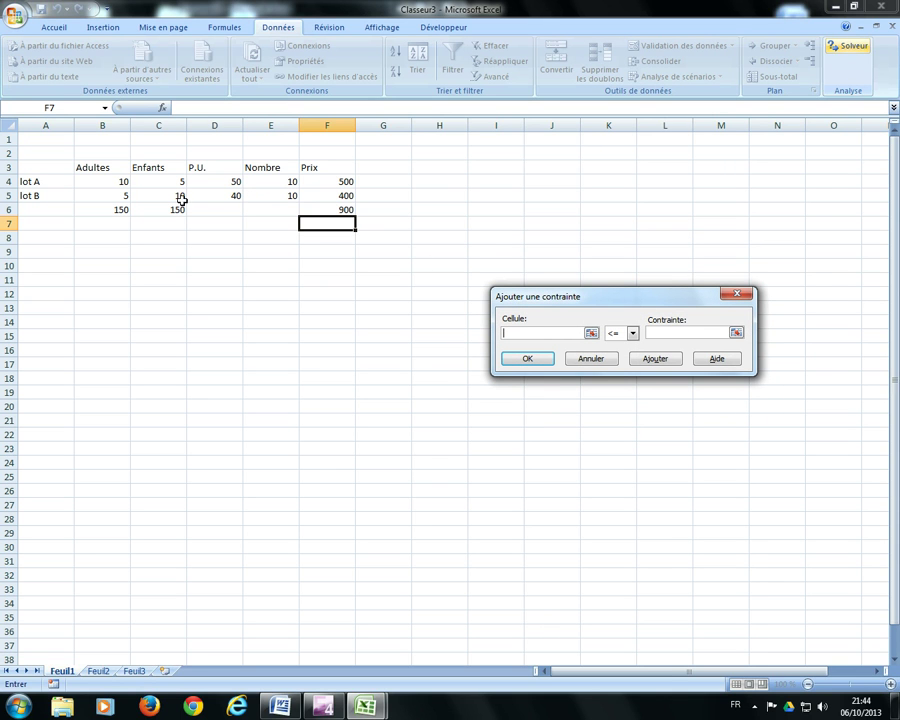
{"action": "left_click", "coordinate": [123, 209]}
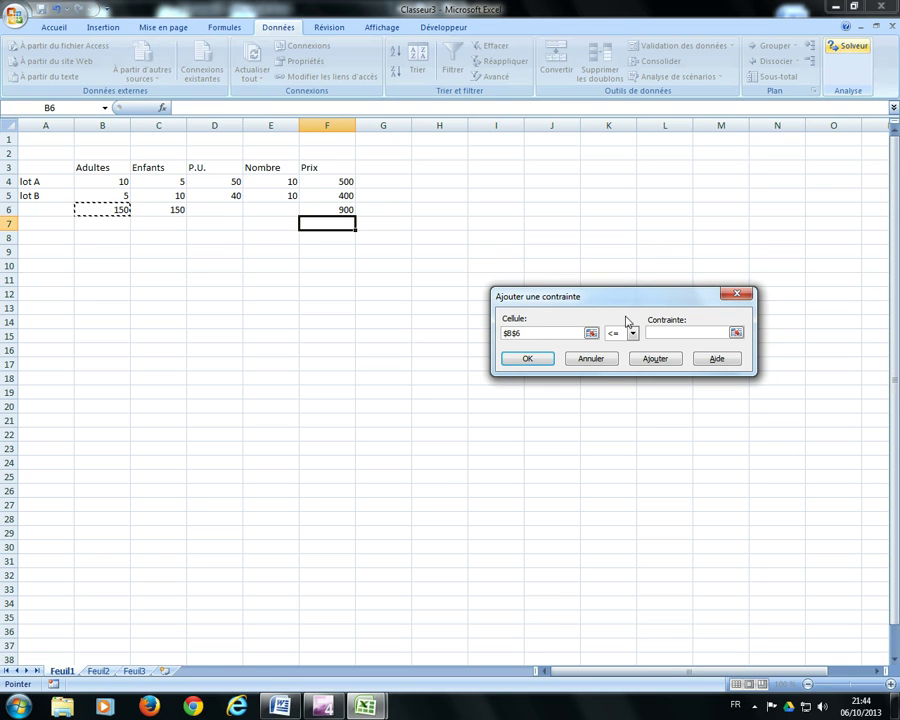
{"action": "left_click", "coordinate": [632, 333]}
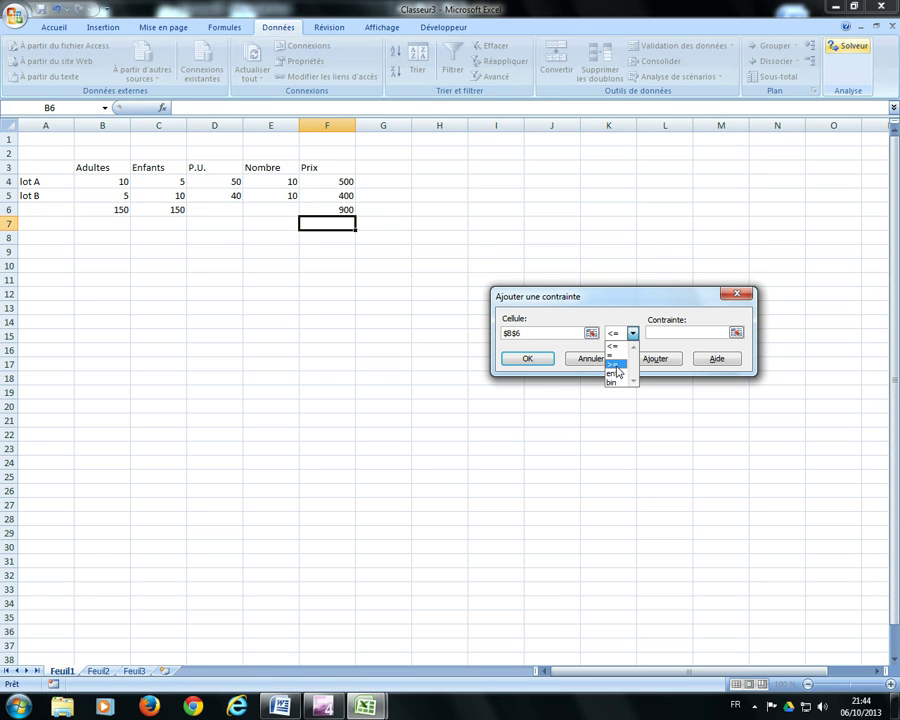
{"action": "left_click", "coordinate": [612, 365]}
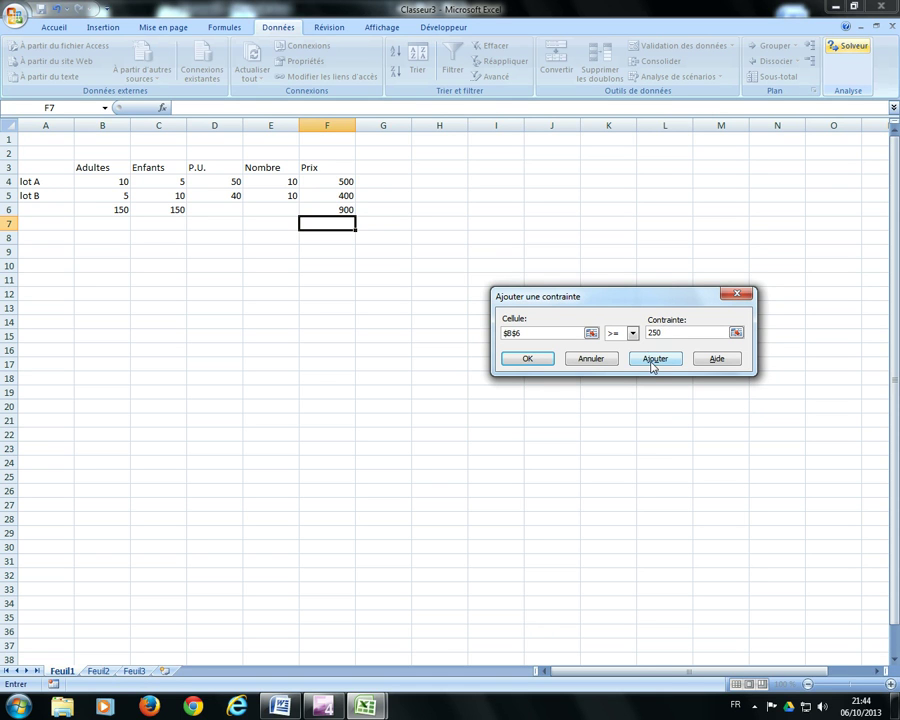
{"action": "left_click", "coordinate": [651, 362]}
- Add a Solver constraint requiring the children's tee-shirt total $C$6 to be >= 300
{"action": "left_click", "coordinate": [591, 333]}
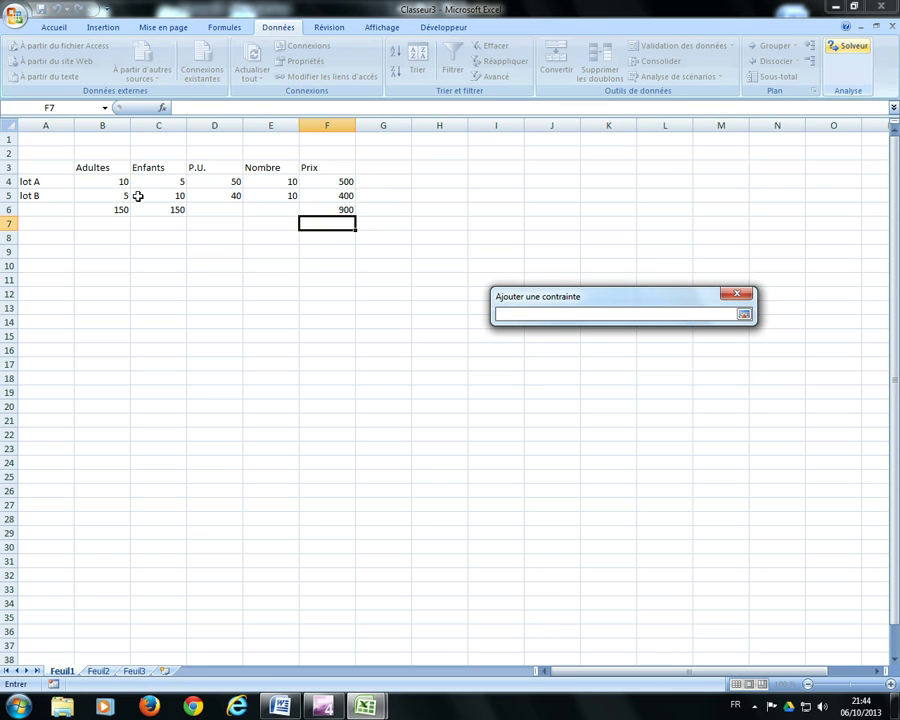
{"action": "left_click", "coordinate": [183, 209]}
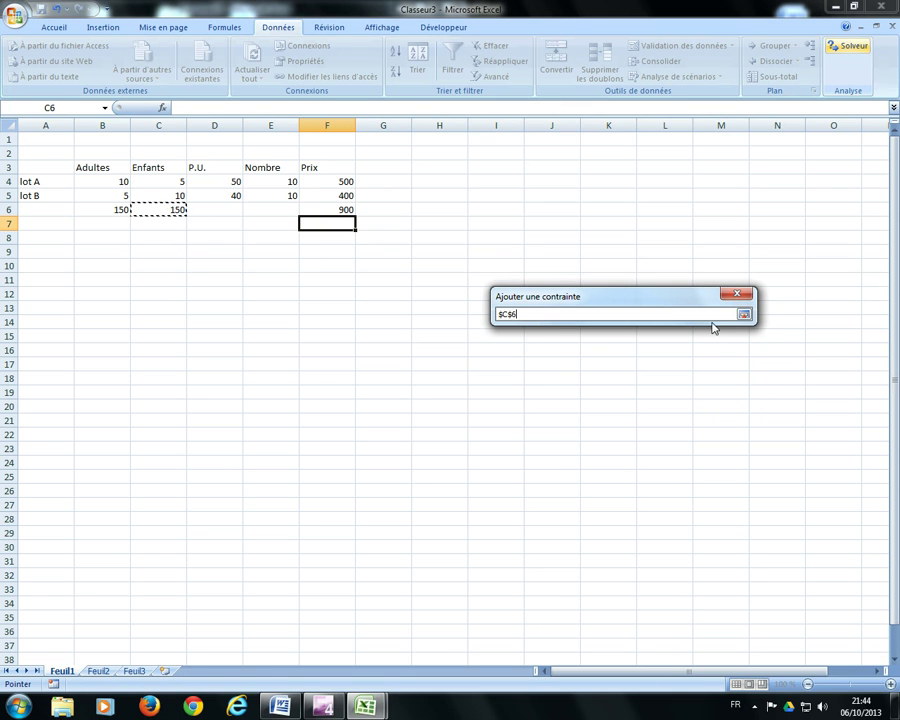
{"action": "left_click", "coordinate": [743, 314]}
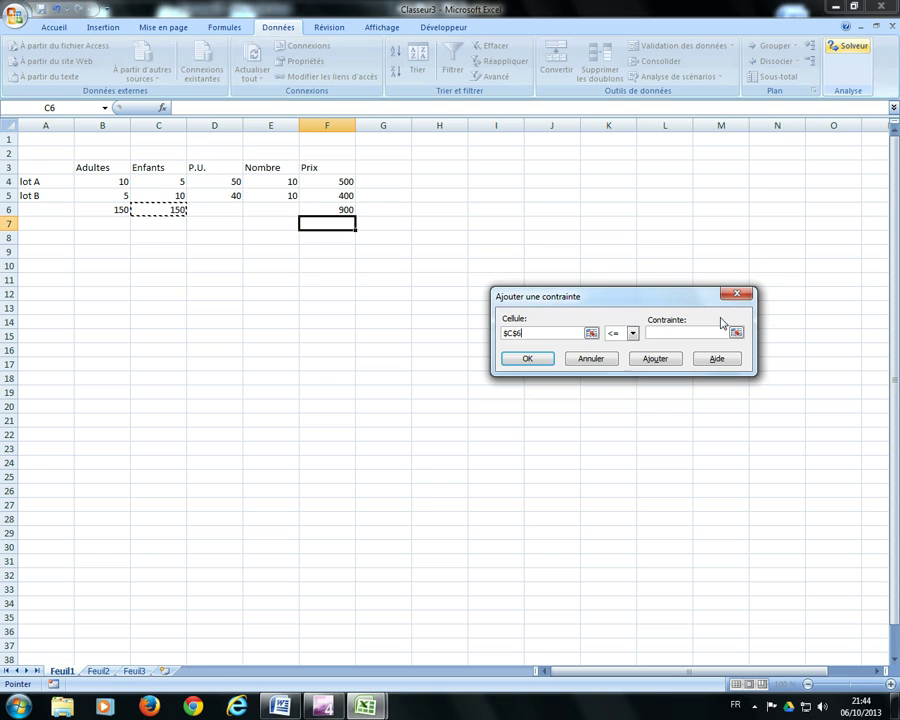
{"action": "left_click", "coordinate": [632, 334]}
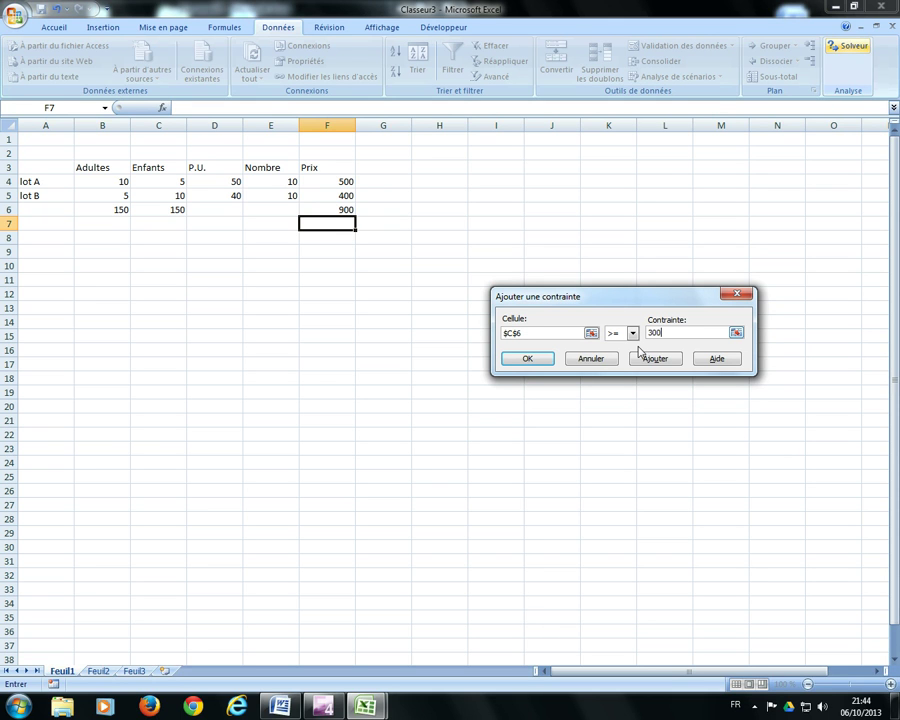
{"action": "left_click", "coordinate": [655, 359]}
- Add a Solver constraint restricting the lot A quantity $E$4 to whole numbers (entier)
{"action": "left_click", "coordinate": [591, 334]}
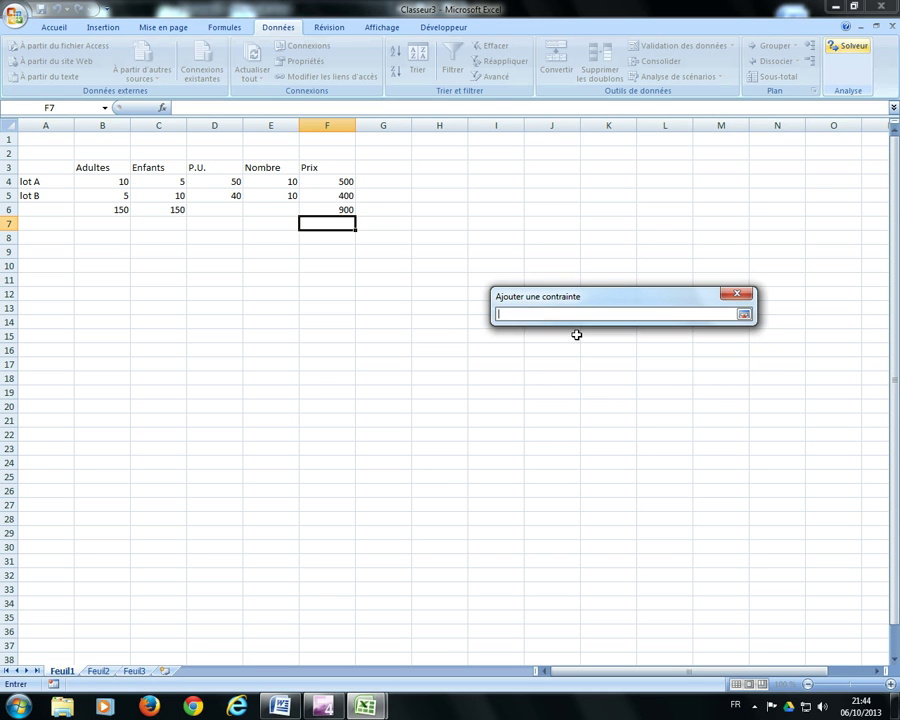
{"action": "left_click", "coordinate": [275, 181]}
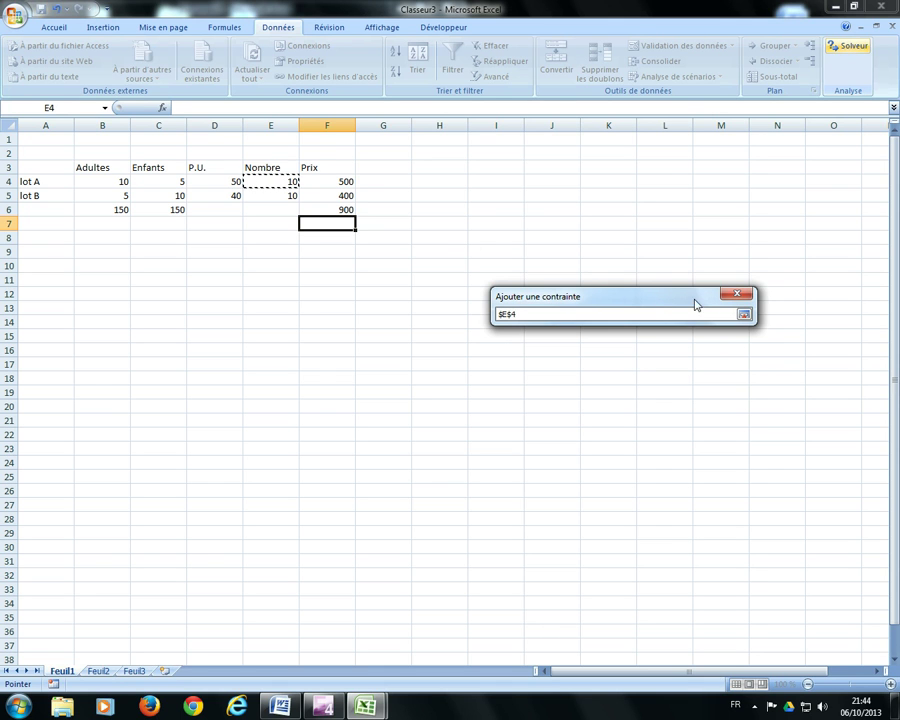
{"action": "left_click", "coordinate": [743, 314]}
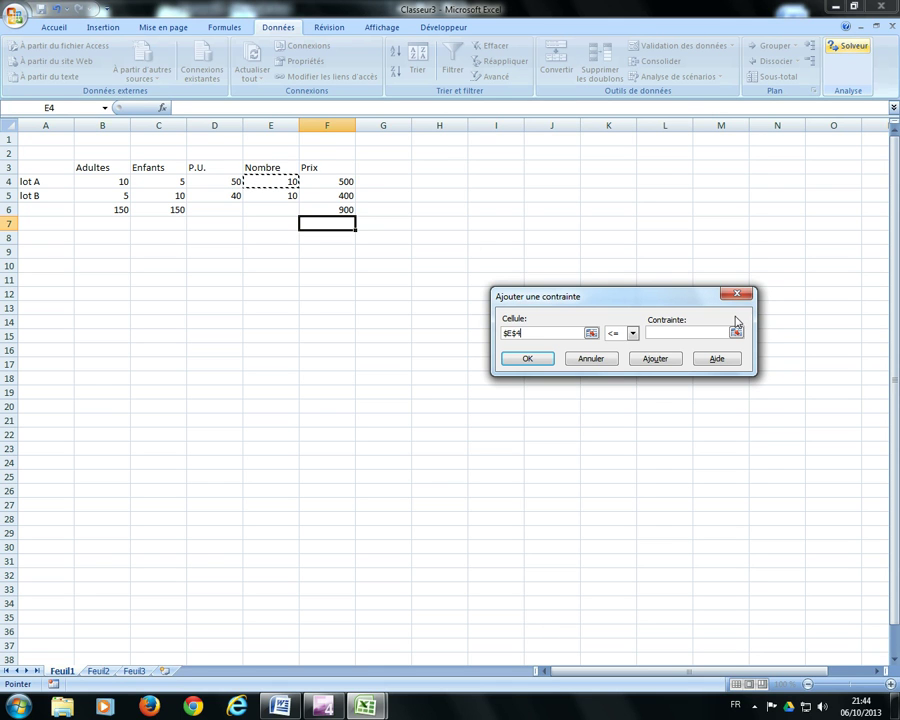
{"action": "left_click", "coordinate": [632, 333]}
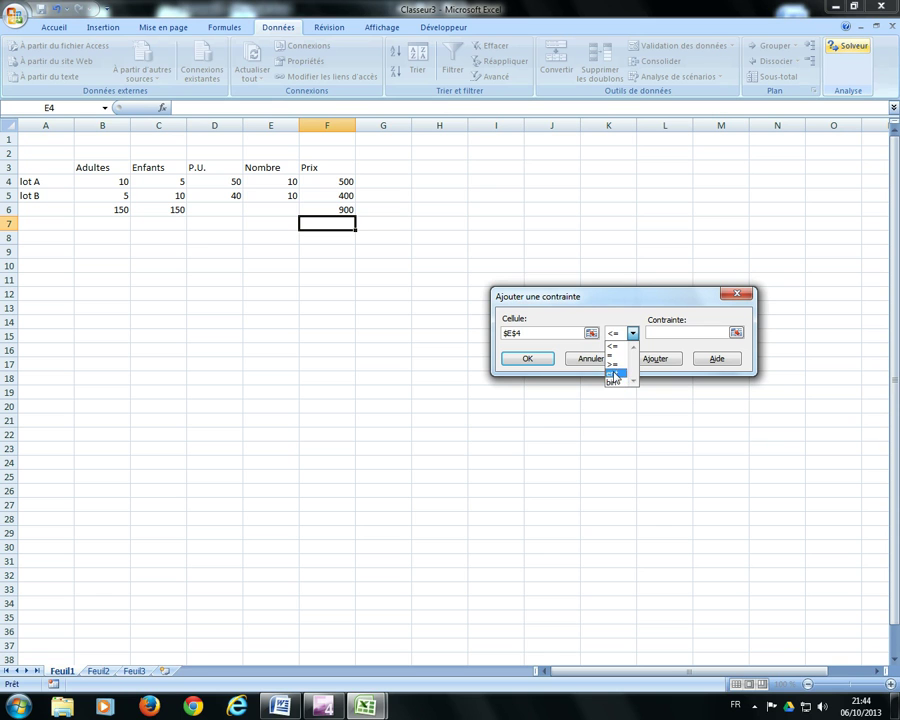
{"action": "left_click", "coordinate": [613, 373]}
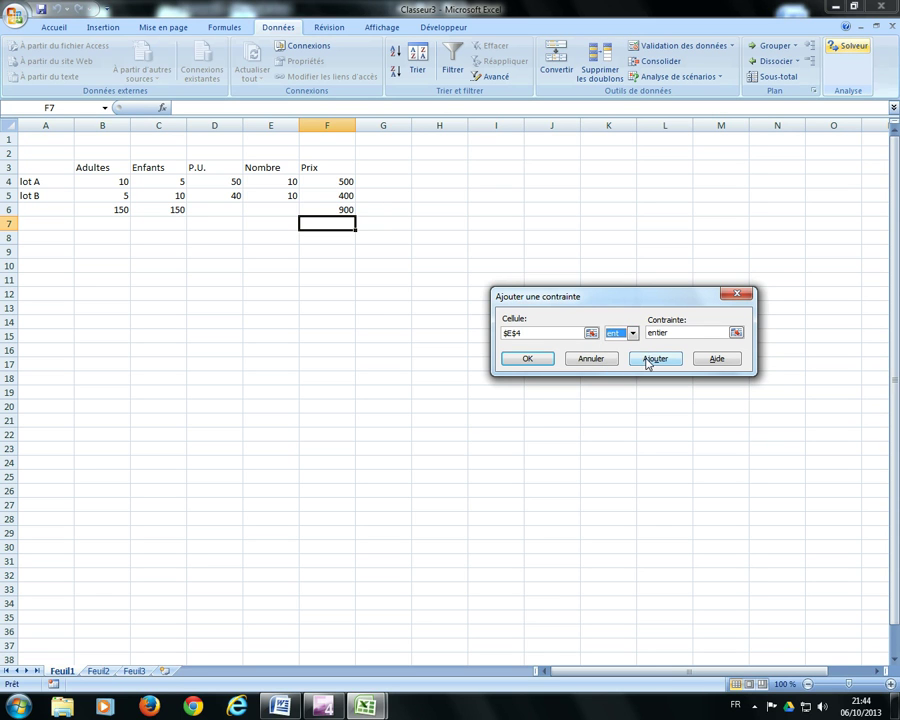
{"action": "left_click", "coordinate": [646, 362]}
- Restrict the lot B quantity $E$5 to whole numbers (entier) and finish adding constraints
{"action": "left_click", "coordinate": [286, 196]}
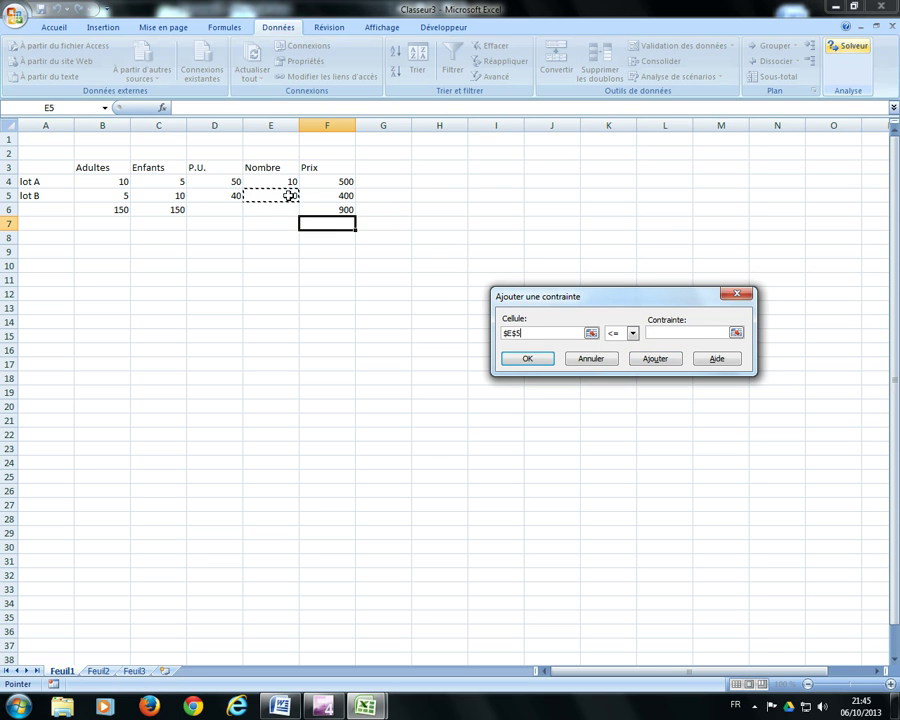
{"action": "left_click", "coordinate": [631, 333]}
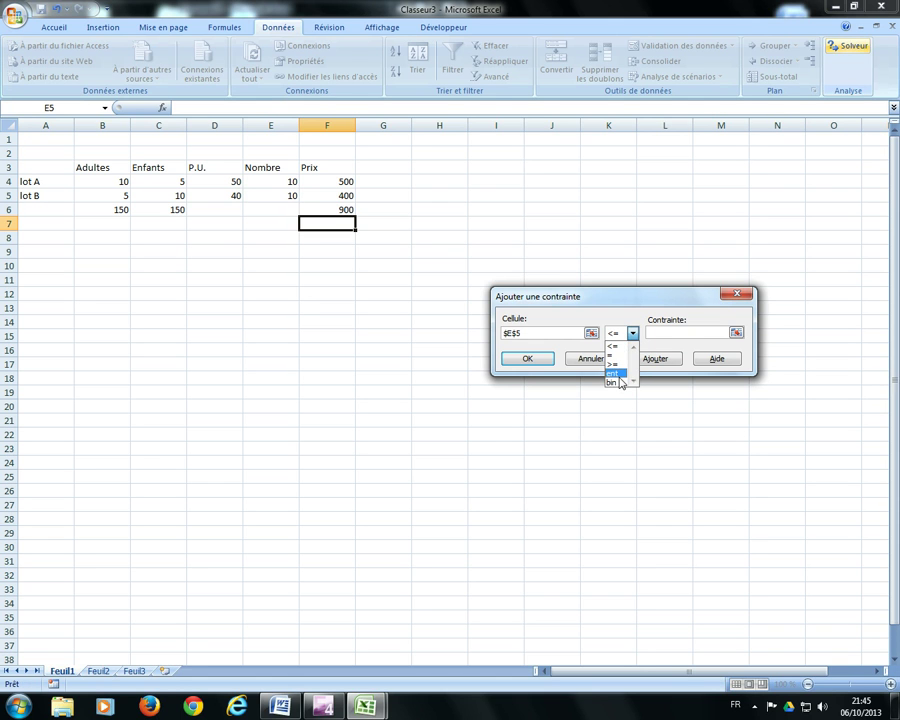
{"action": "left_click", "coordinate": [619, 375]}
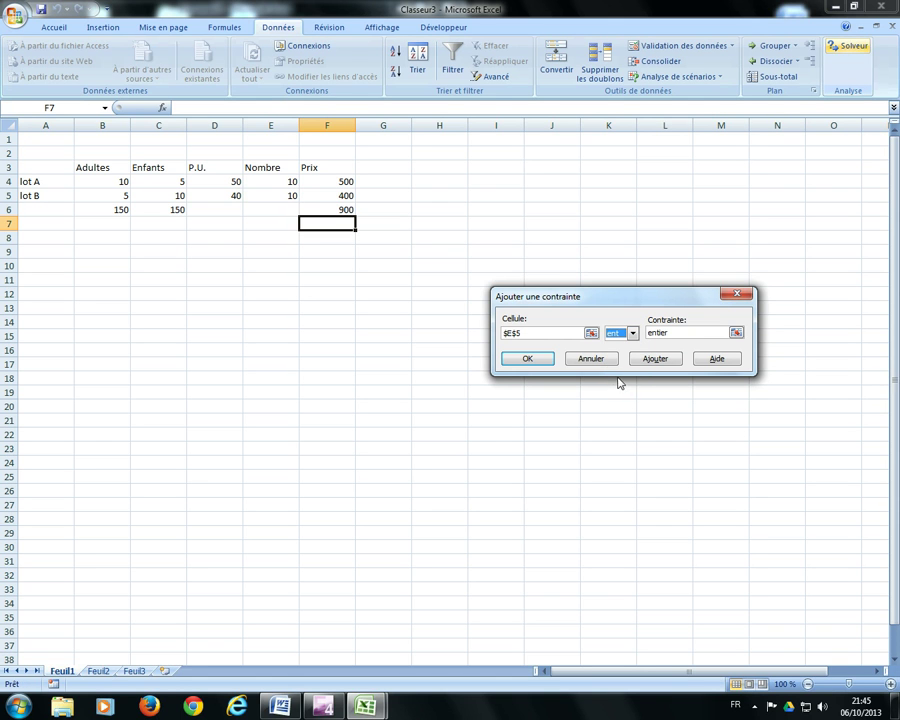
{"action": "left_click", "coordinate": [538, 364]}
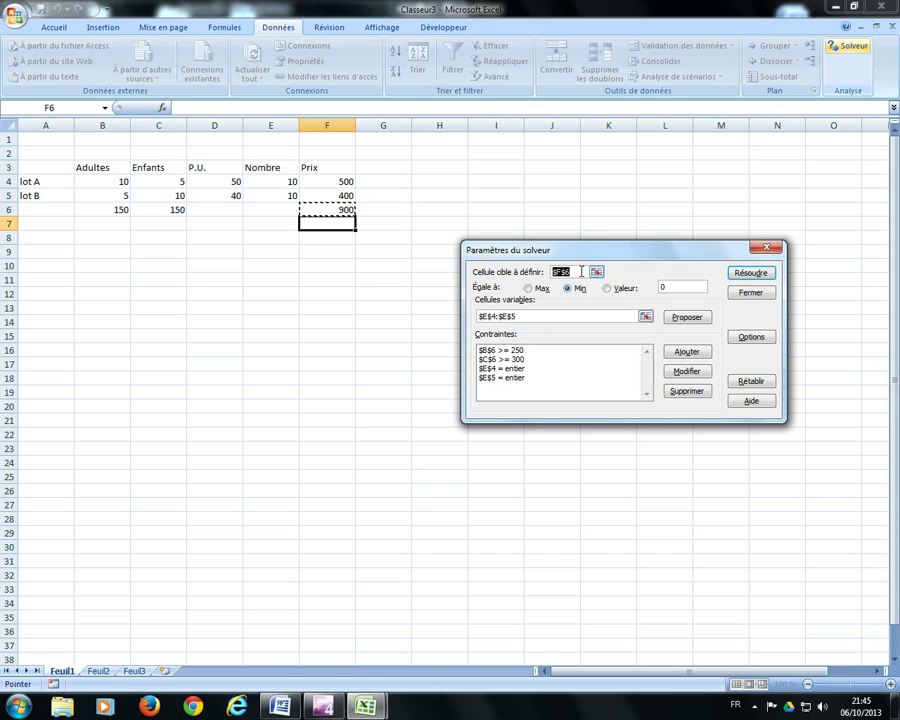
- Solve the problem, keeping the Solver solution with a Réponses report, and open the report sheet to review it
{"action": "left_click", "coordinate": [737, 276]}
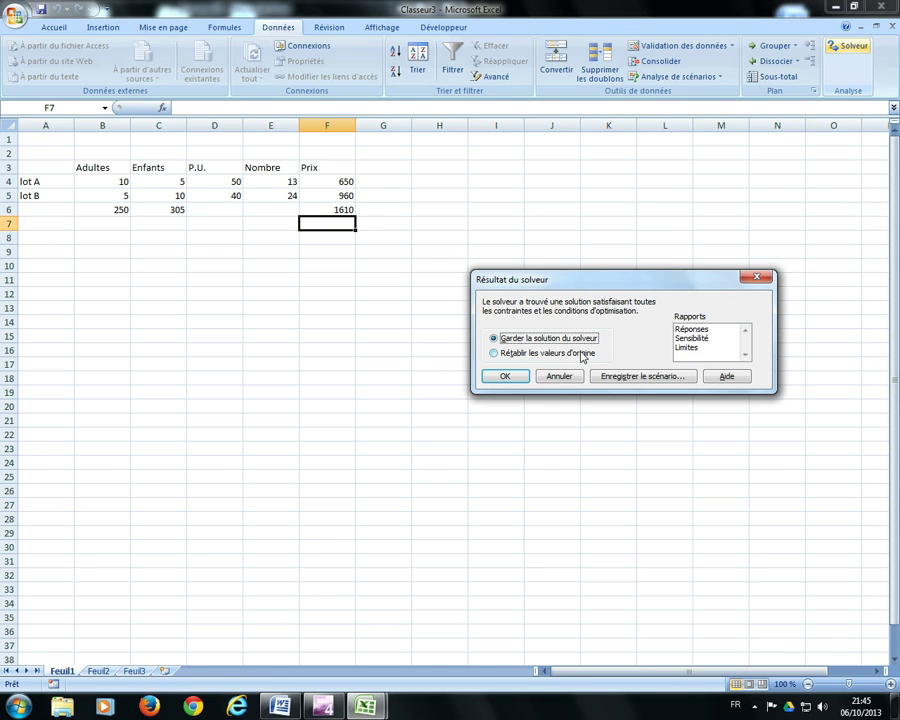
{"action": "left_click", "coordinate": [682, 330]}
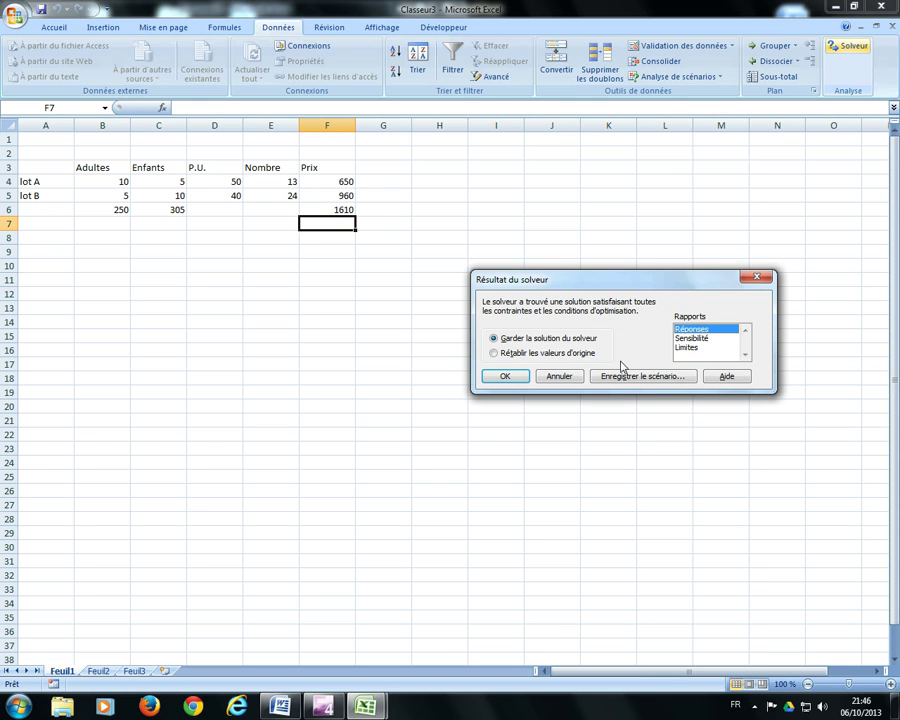
{"action": "left_click", "coordinate": [504, 377]}
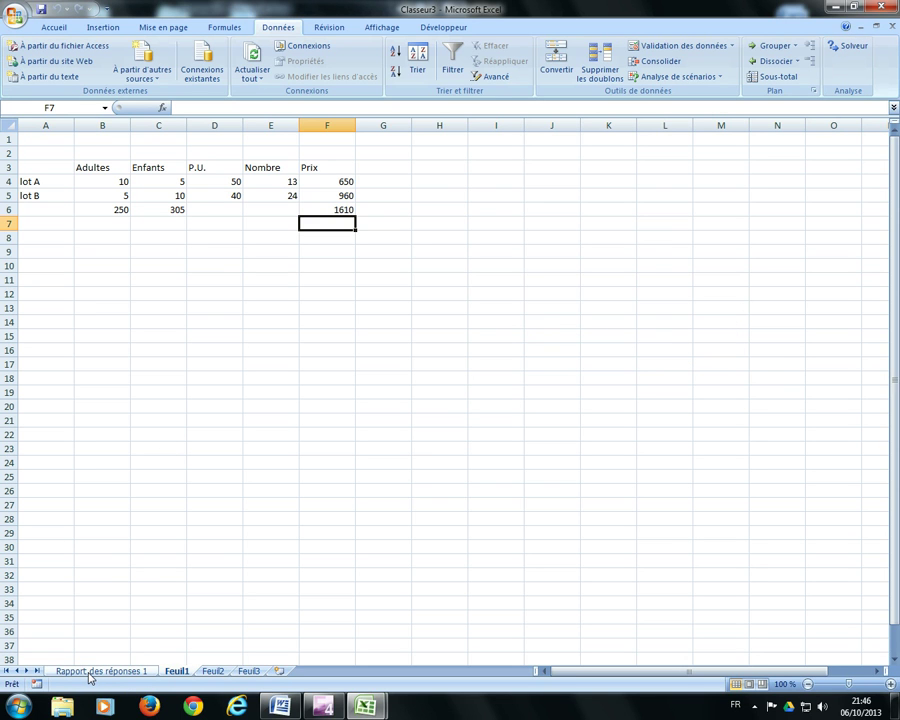
{"action": "left_click", "coordinate": [95, 672]}
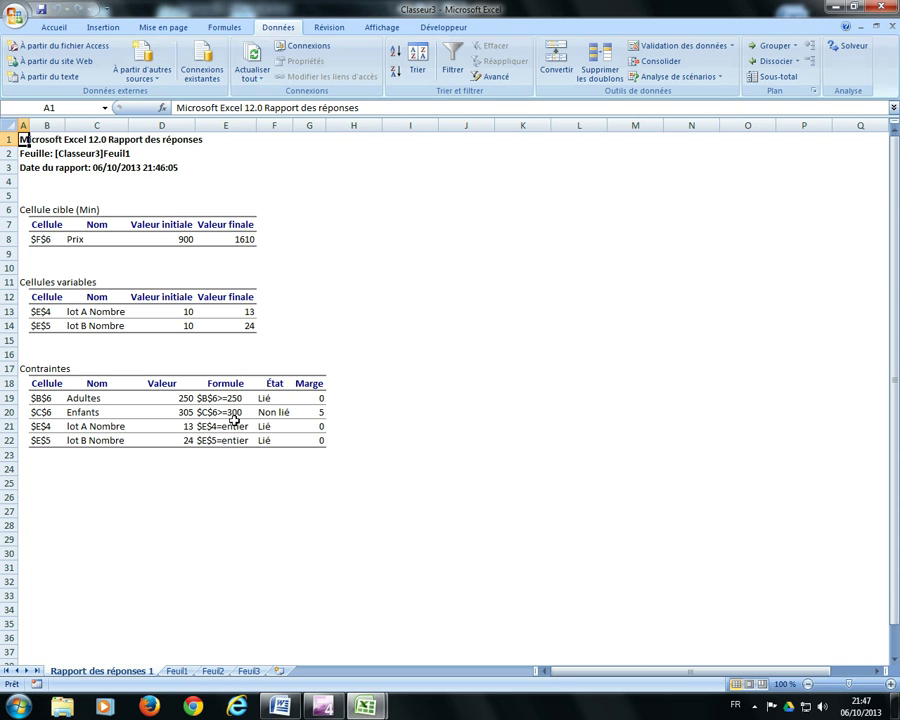
- Back on Feuil1, enter 150 in cell C11 and the formula =C11*0,8+5 in cell D11
{"action": "left_click", "coordinate": [176, 670]}
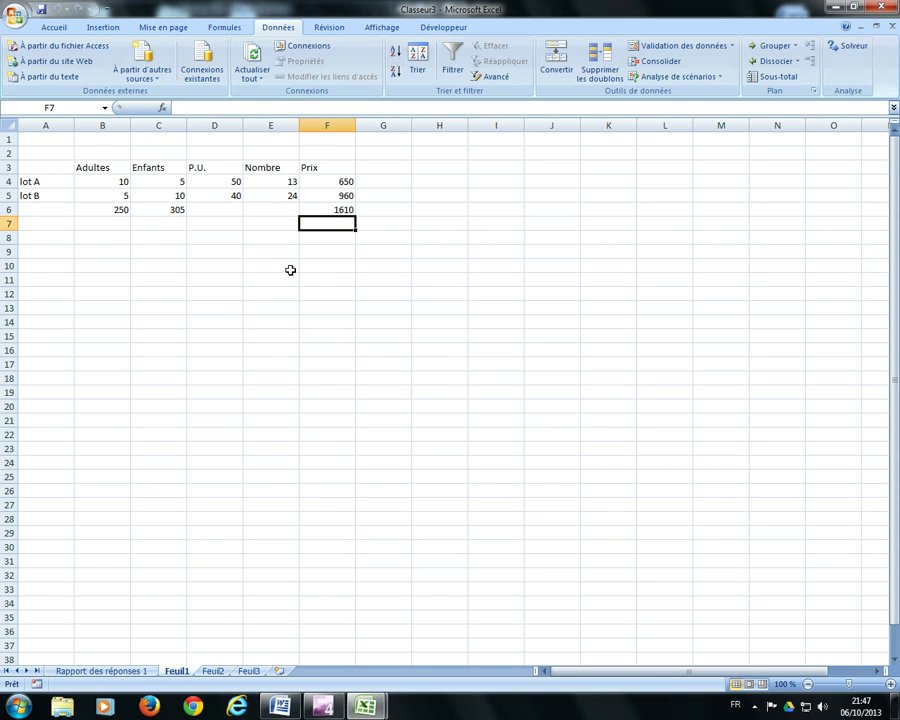
{"action": "left_click", "coordinate": [180, 285]}
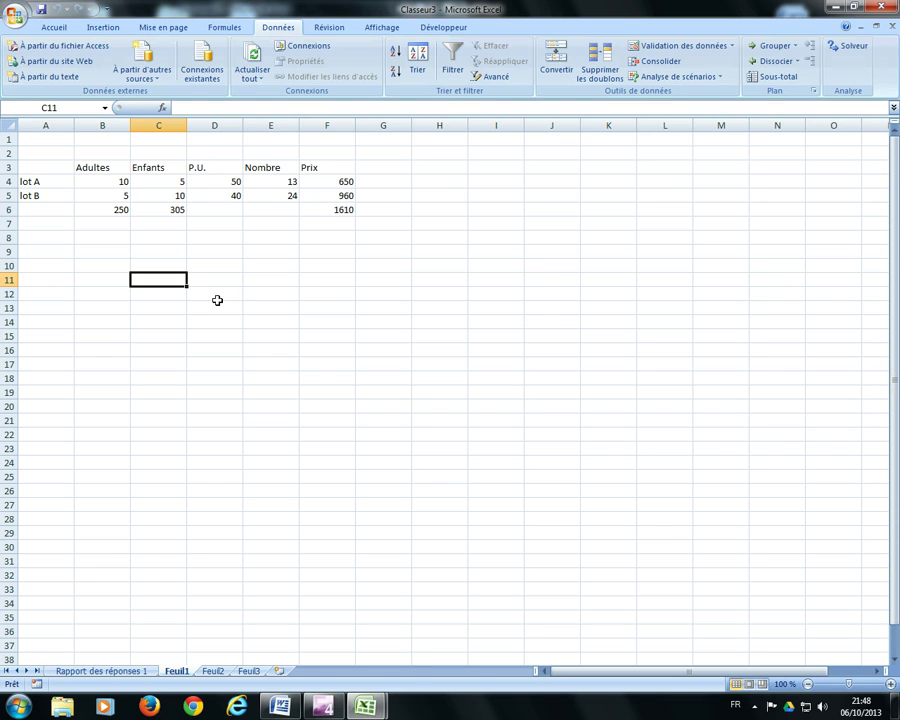
{"action": "type", "text": "150"}
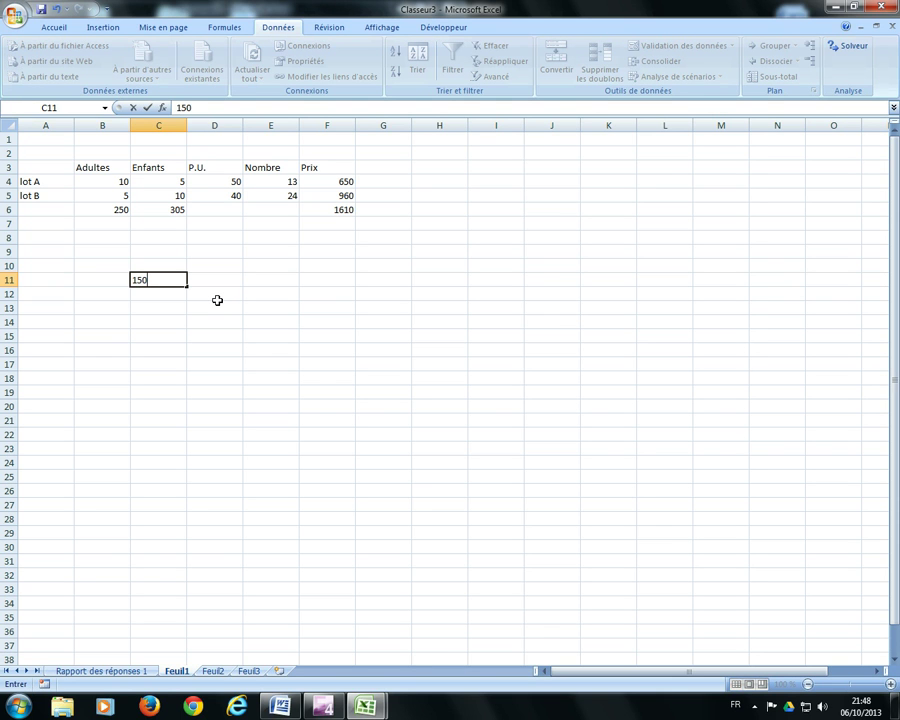
{"action": "key", "text": "Tab"}
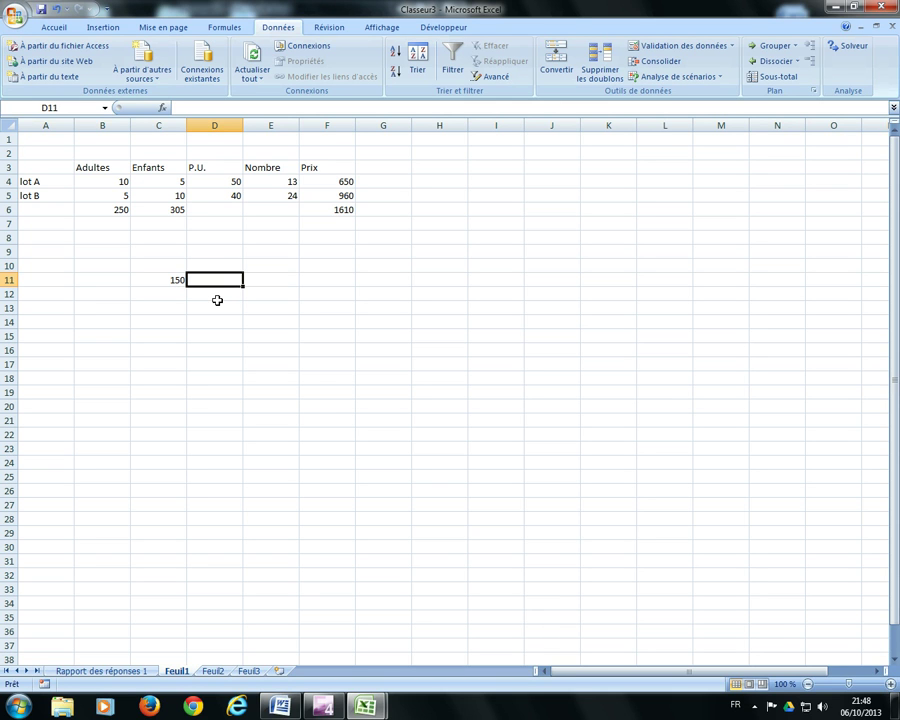
{"action": "type", "text": "="}
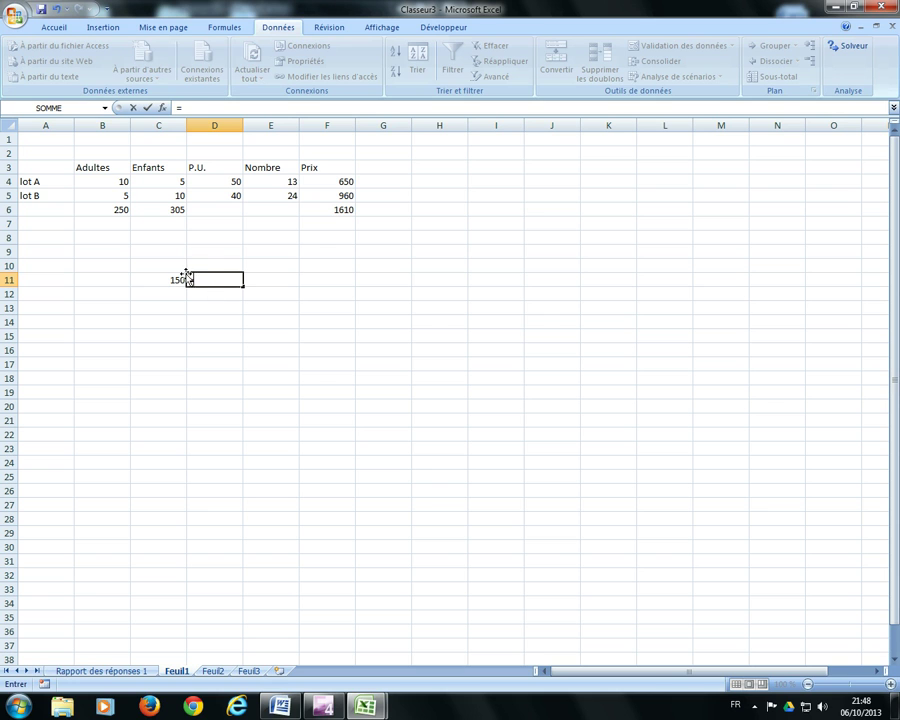
{"action": "left_click", "coordinate": [177, 280]}
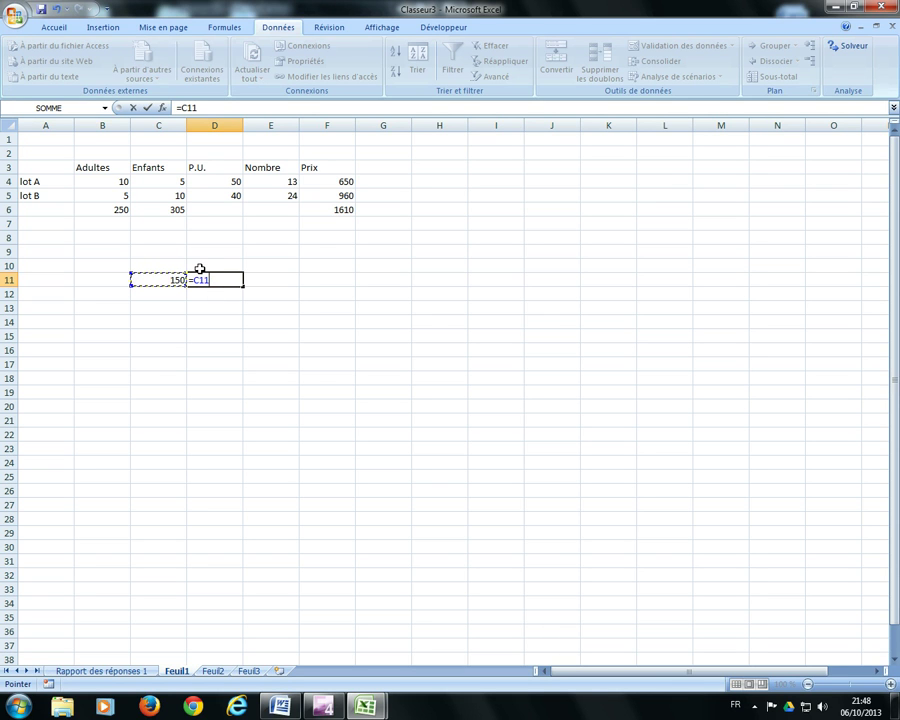
{"action": "type", "text": "*0,8+5"}
{"action": "key", "text": "Return"}
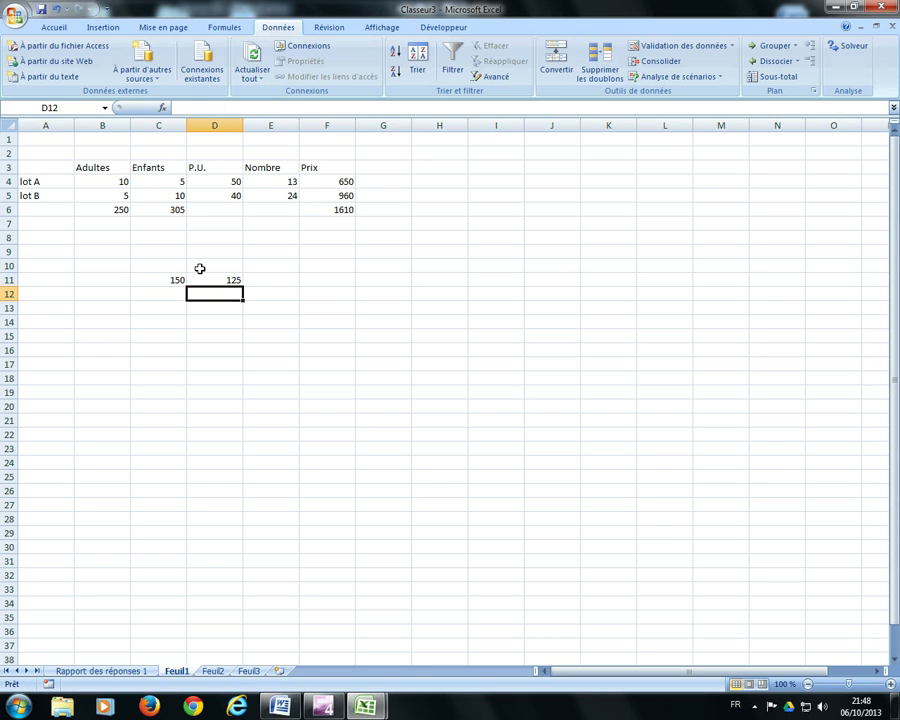
- Change the starting value in C11 to 200 to test the D11 formula
{"action": "left_click", "coordinate": [178, 280]}
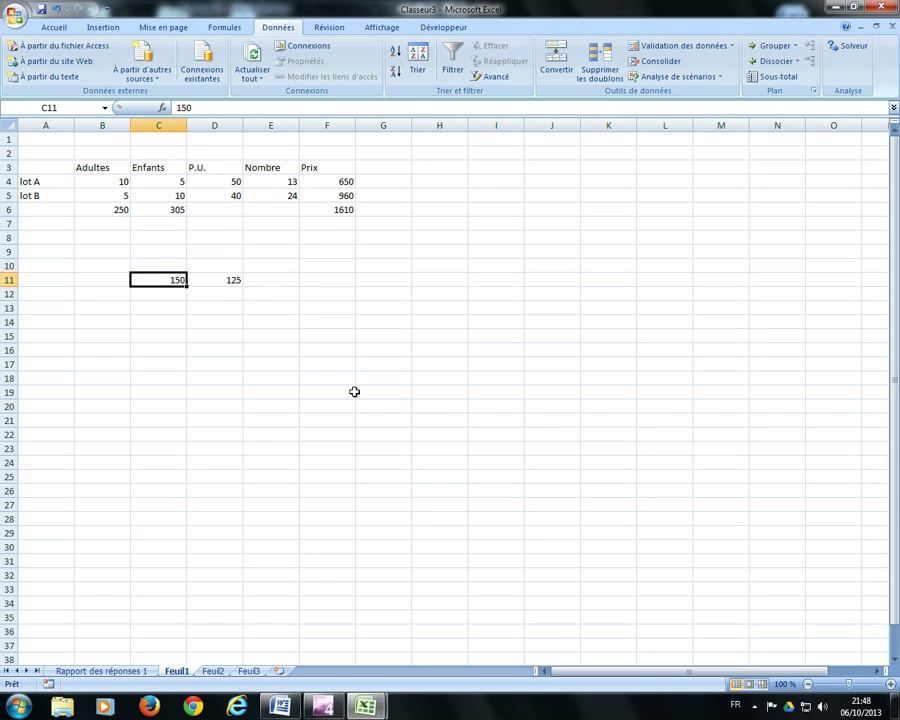
{"action": "type", "text": "200"}
{"action": "key", "text": "Return"}
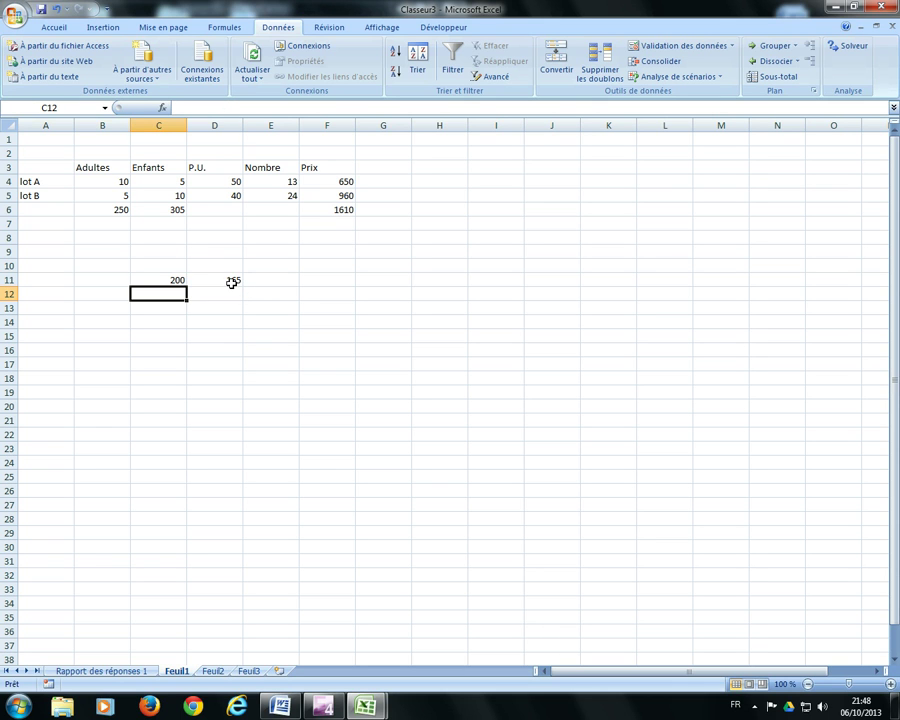
- Start a goal seek (Valeur cible) on the formula cell D11
{"action": "left_click", "coordinate": [233, 282]}
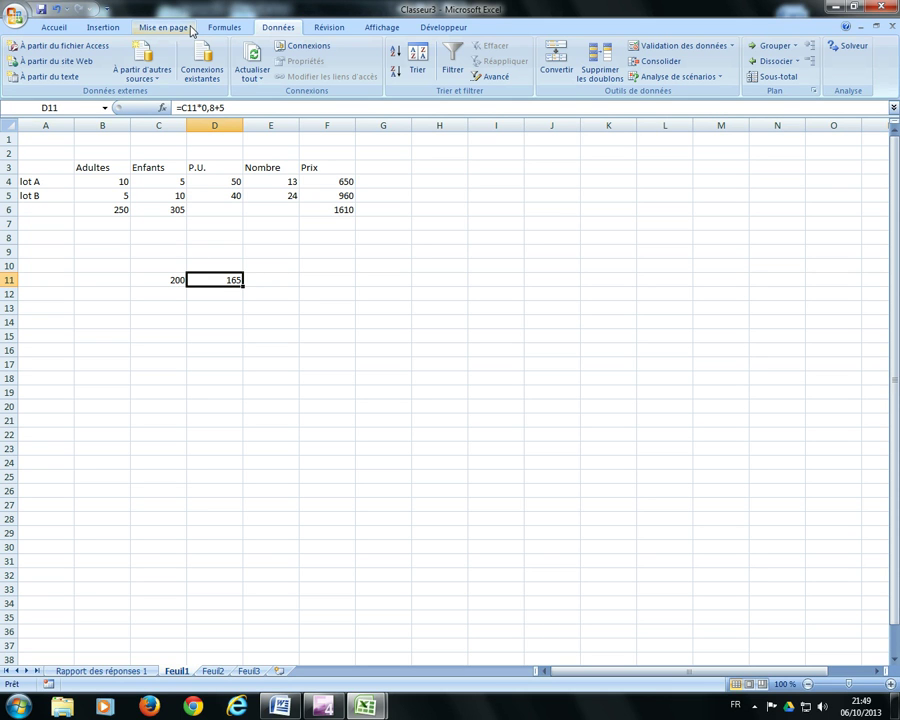
{"action": "left_click", "coordinate": [226, 33]}
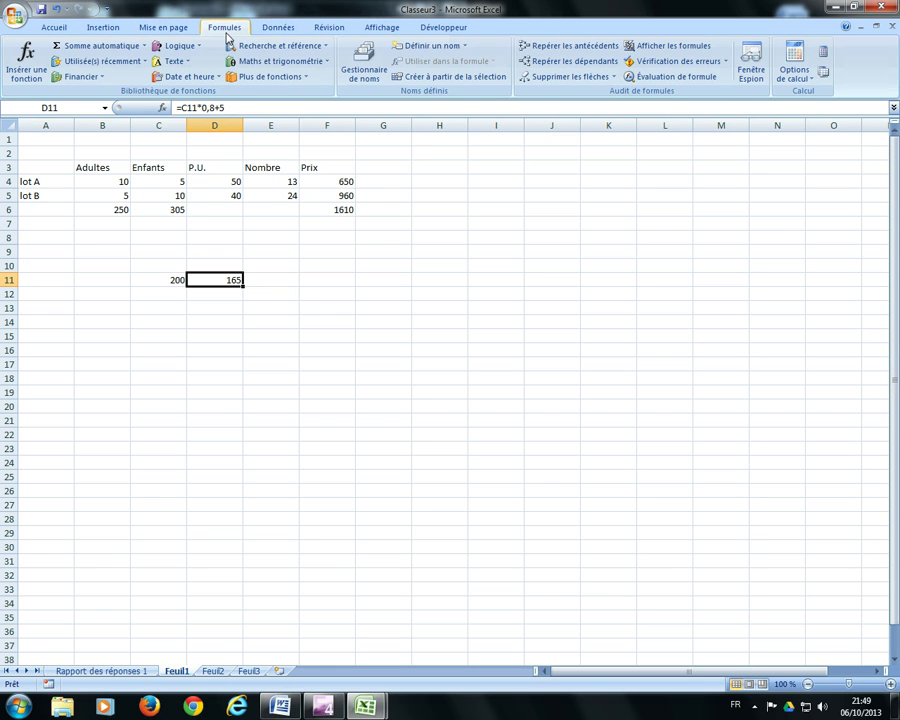
{"action": "left_click", "coordinate": [170, 33]}
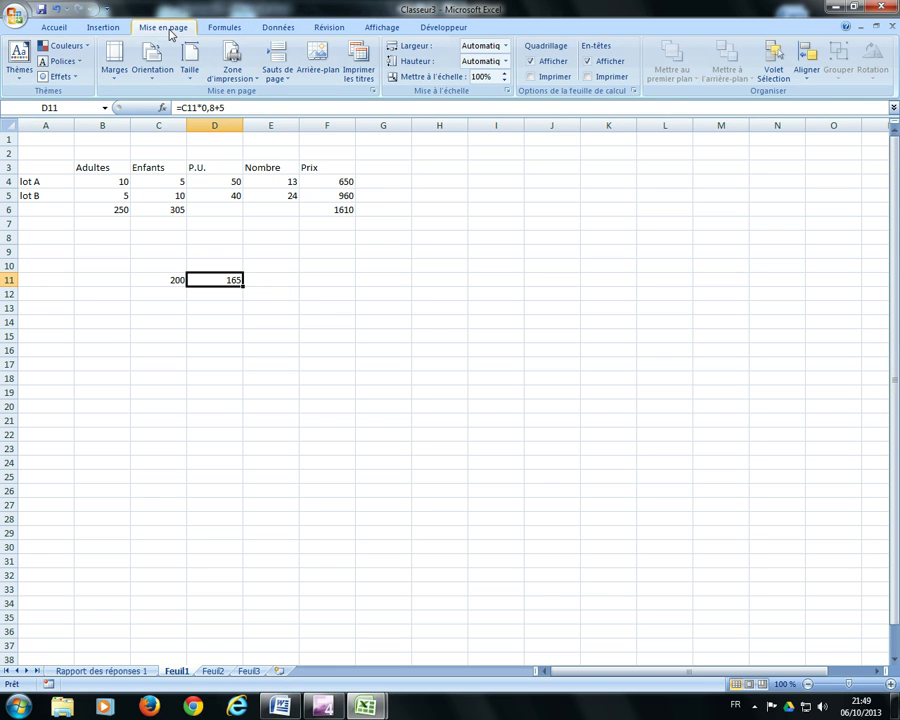
{"action": "left_click", "coordinate": [102, 31]}
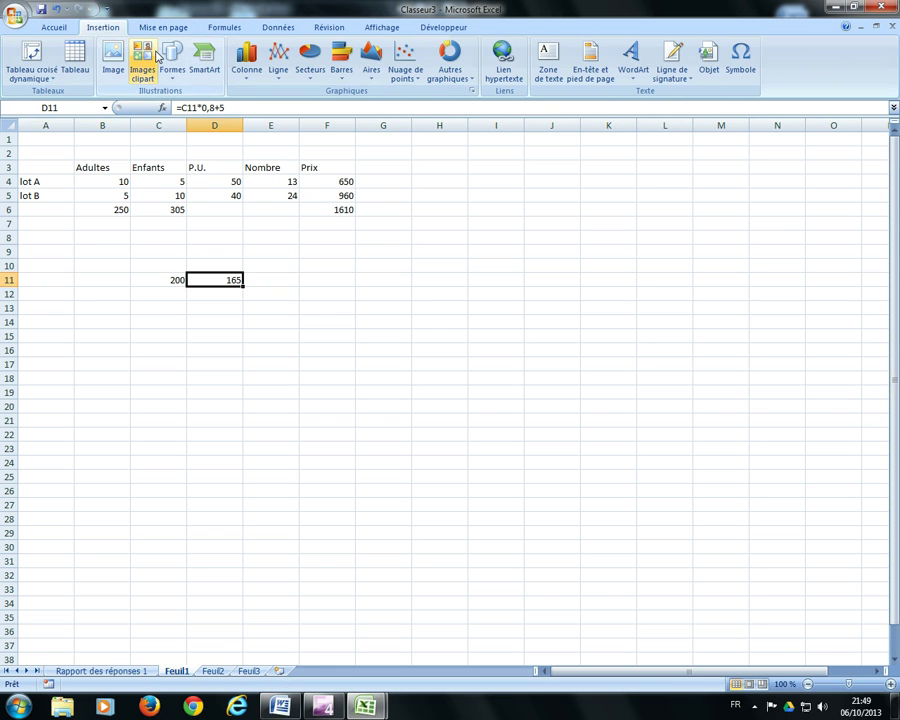
{"action": "left_click", "coordinate": [279, 29]}
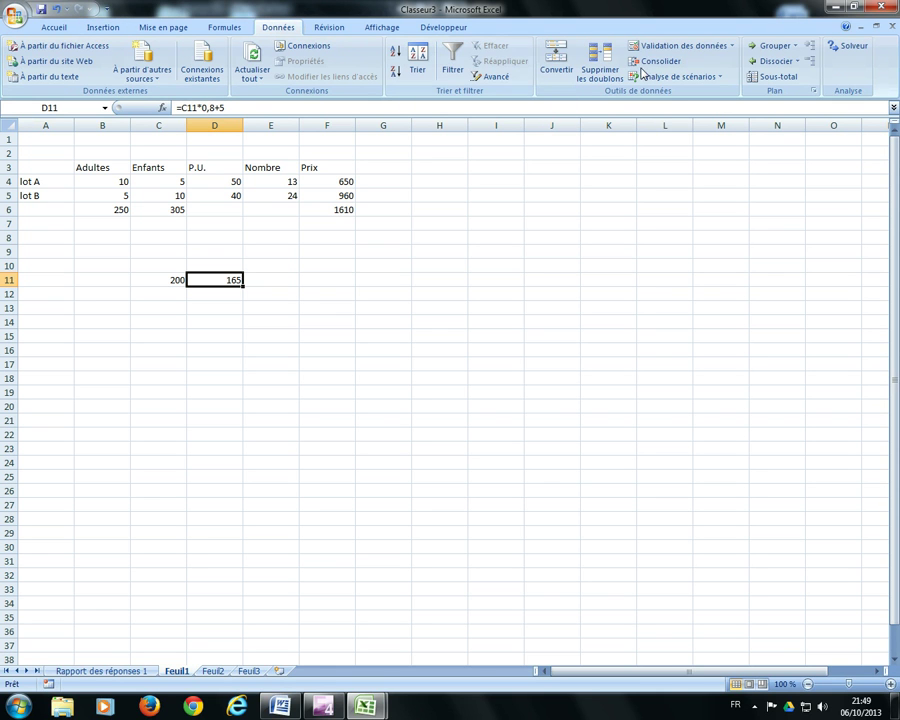
{"action": "left_click", "coordinate": [725, 85]}
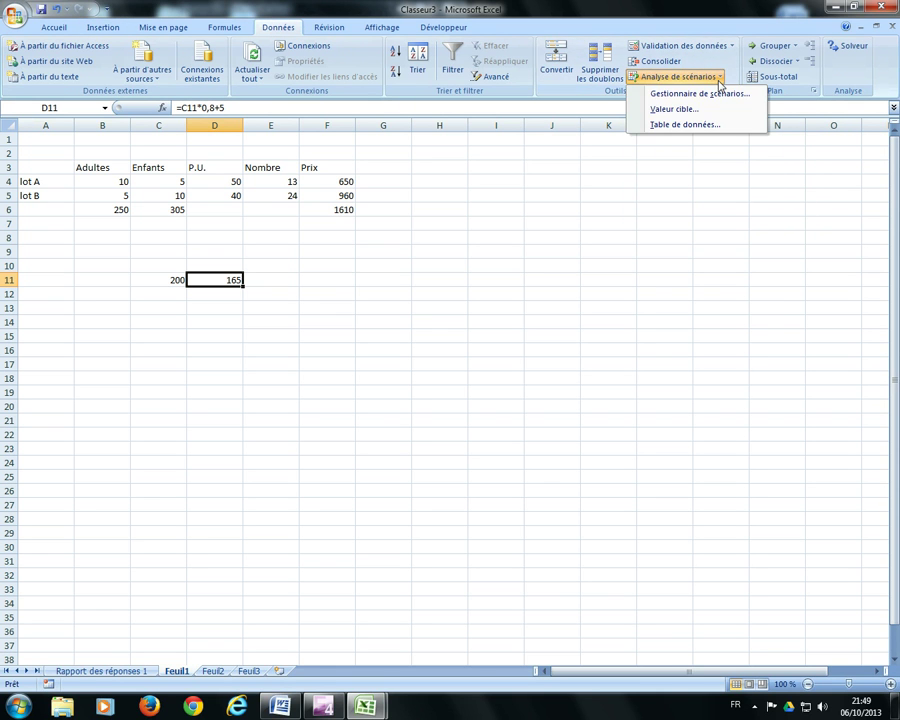
{"action": "left_click", "coordinate": [685, 113]}
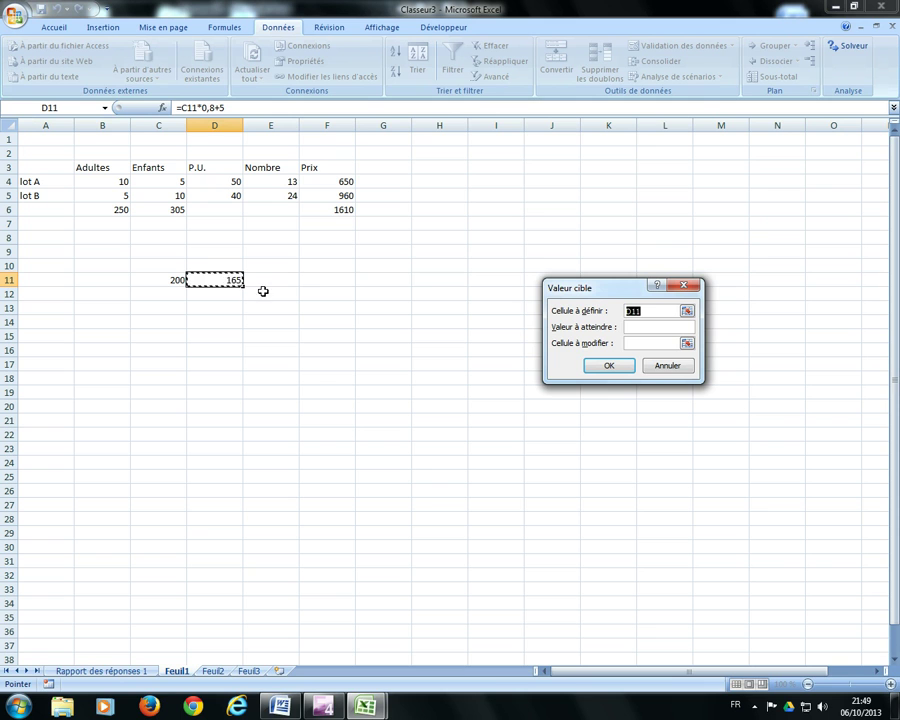
- Set the target value to 4600 with C11 as the cell to modify, run the search, and keep and check the solution
{"action": "left_click", "coordinate": [656, 327]}
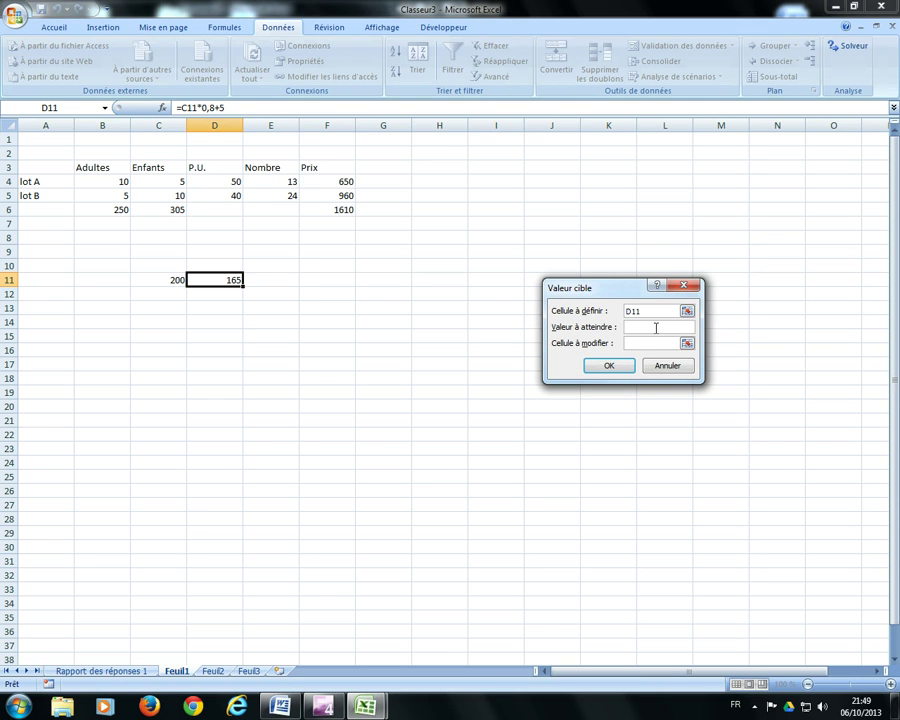
{"action": "type", "text": "4600"}
{"action": "left_click", "coordinate": [687, 343]}
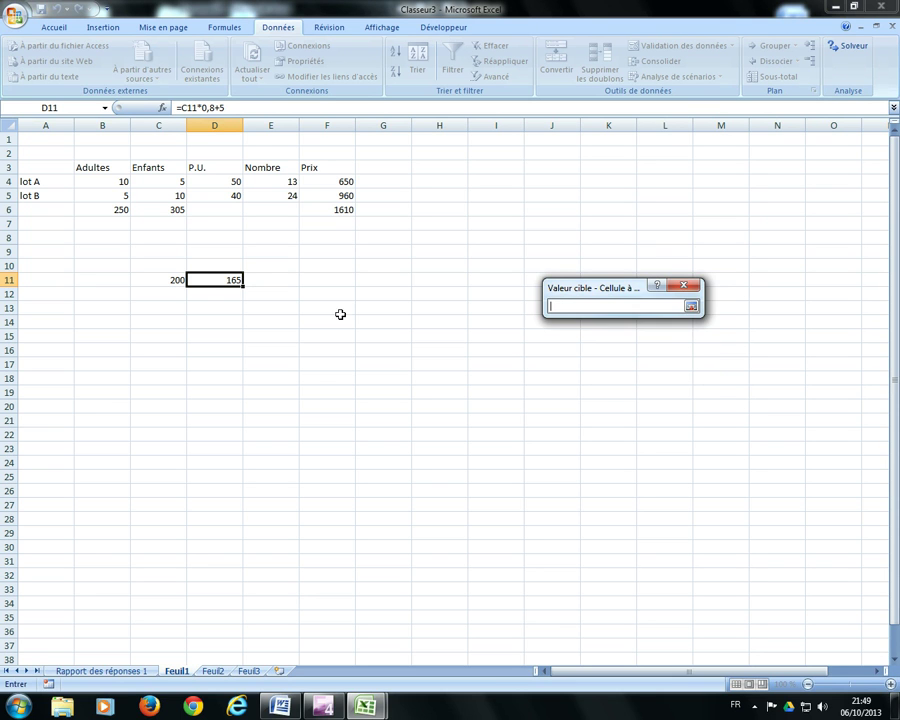
{"action": "left_click", "coordinate": [170, 279]}
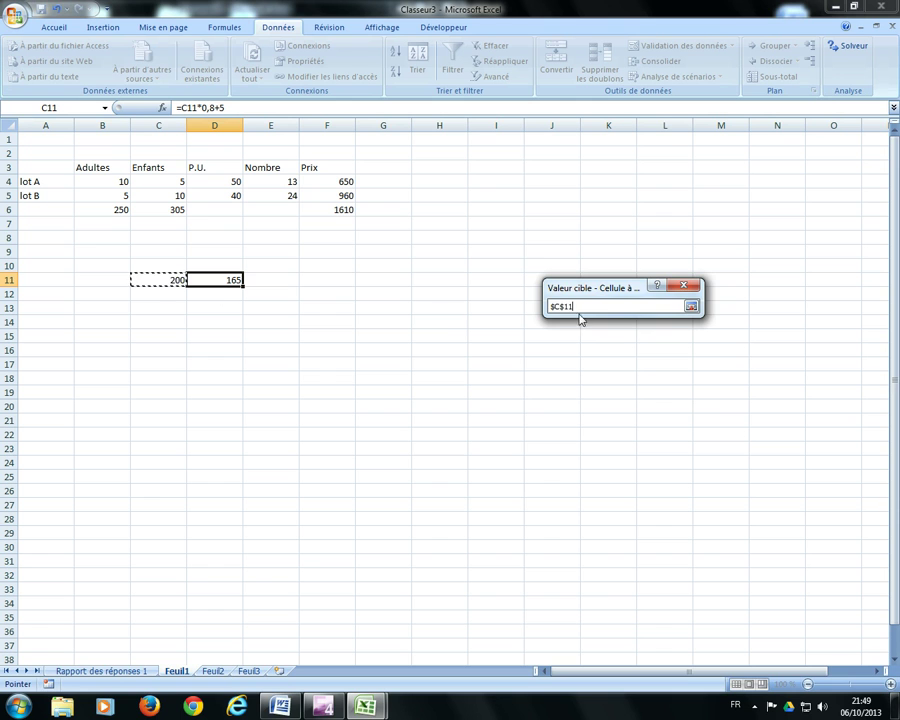
{"action": "left_click", "coordinate": [690, 306]}
{"action": "left_click", "coordinate": [620, 367]}
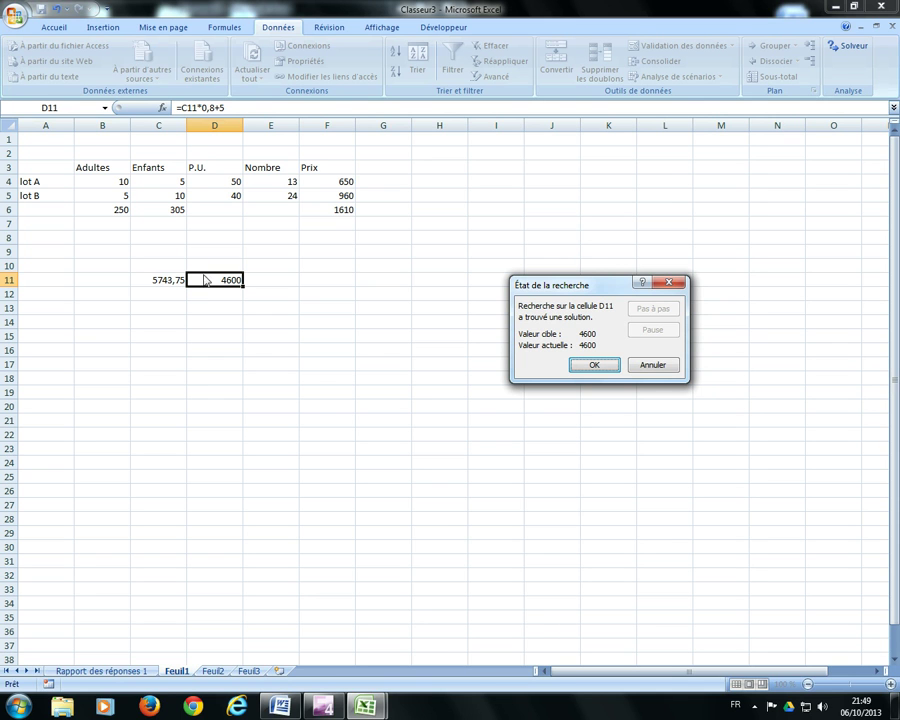
{"action": "left_click", "coordinate": [611, 366]}
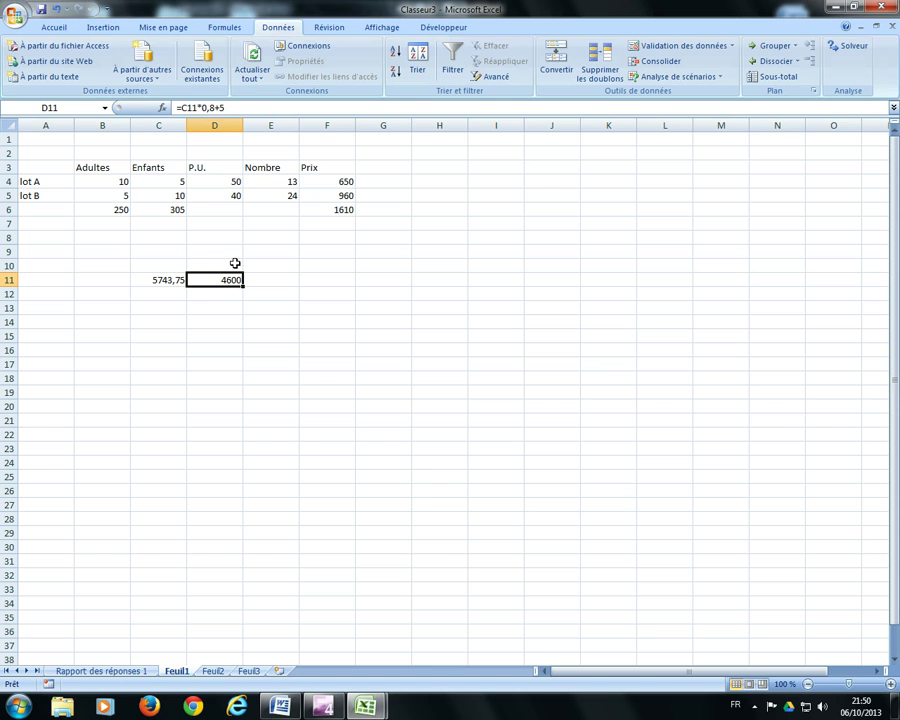
{"action": "left_click", "coordinate": [165, 279]}
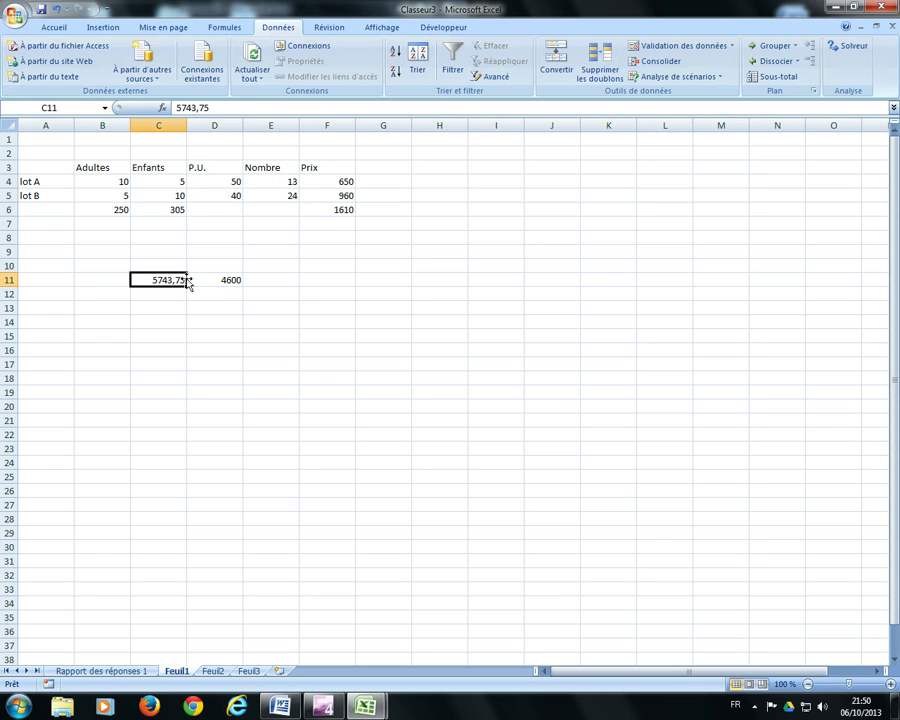
{"action": "left_click", "coordinate": [216, 282]}
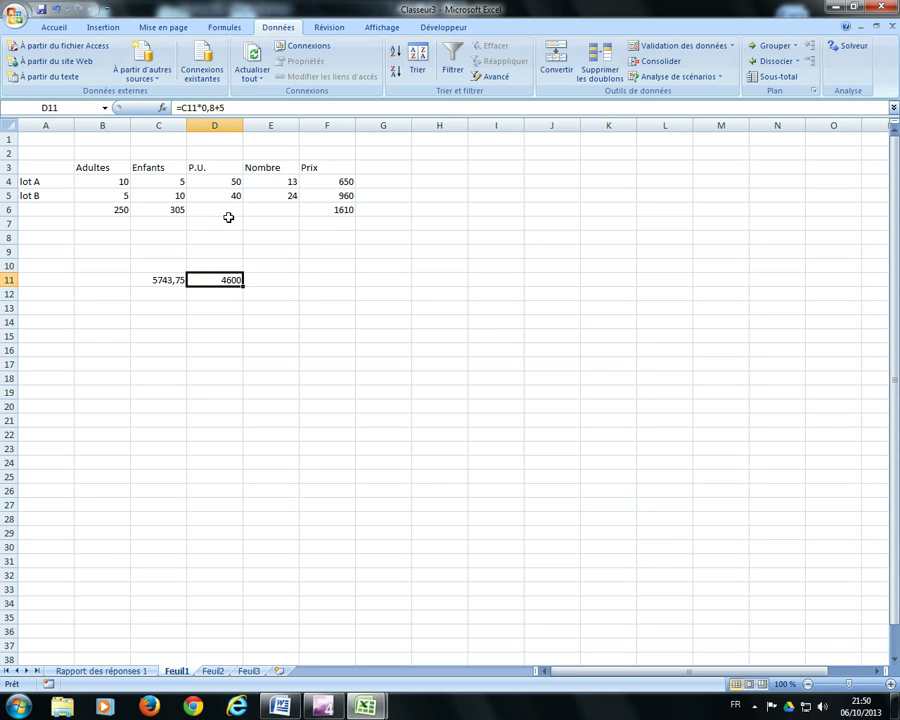